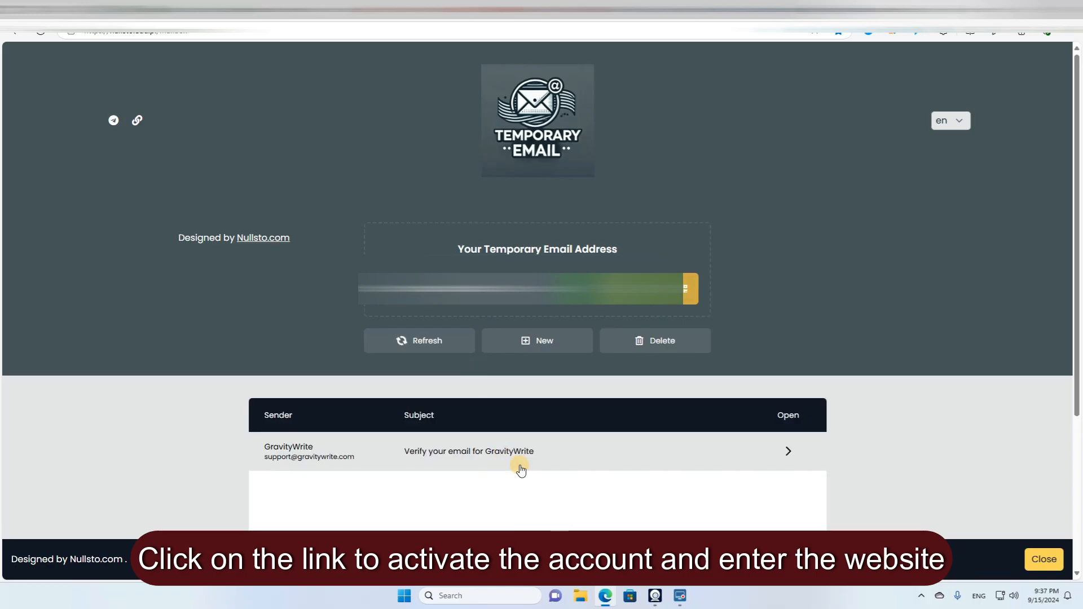
- Open GravityWrite's 'Verify your email' message in the Nullsto inbox and confirm the account via its link
click(517, 461)
click(534, 435)
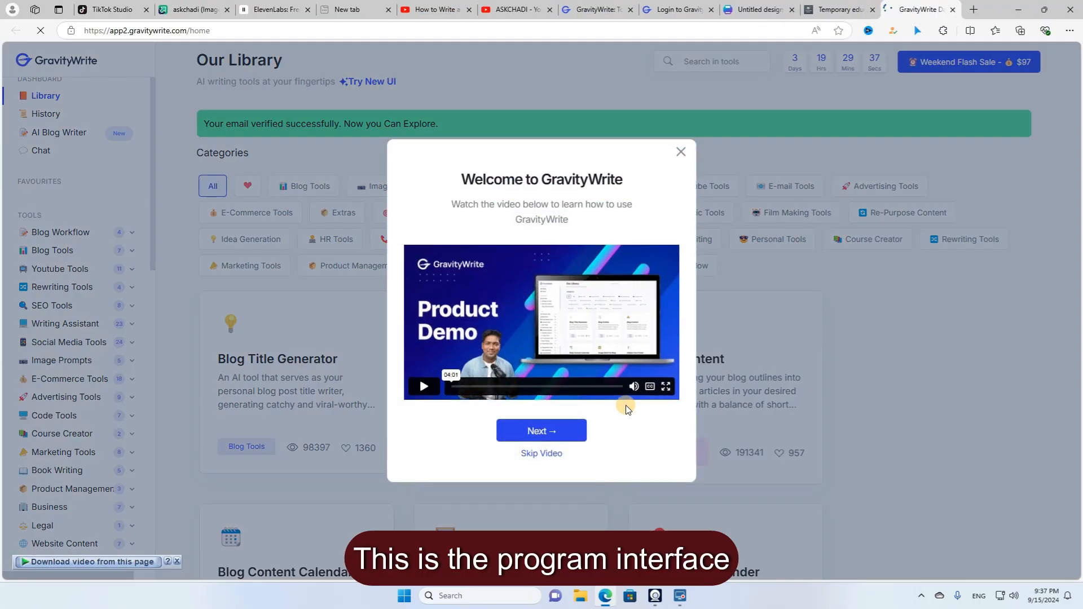
- Dismiss the welcome and flash sale popups, search 'resume', and open Resume Writer
click(681, 152)
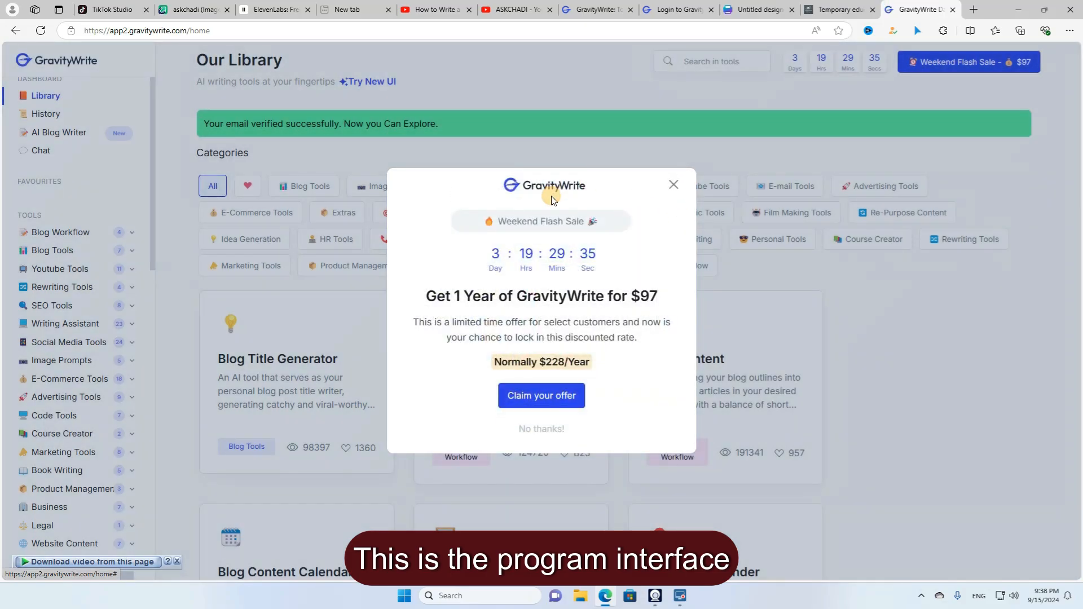
click(673, 184)
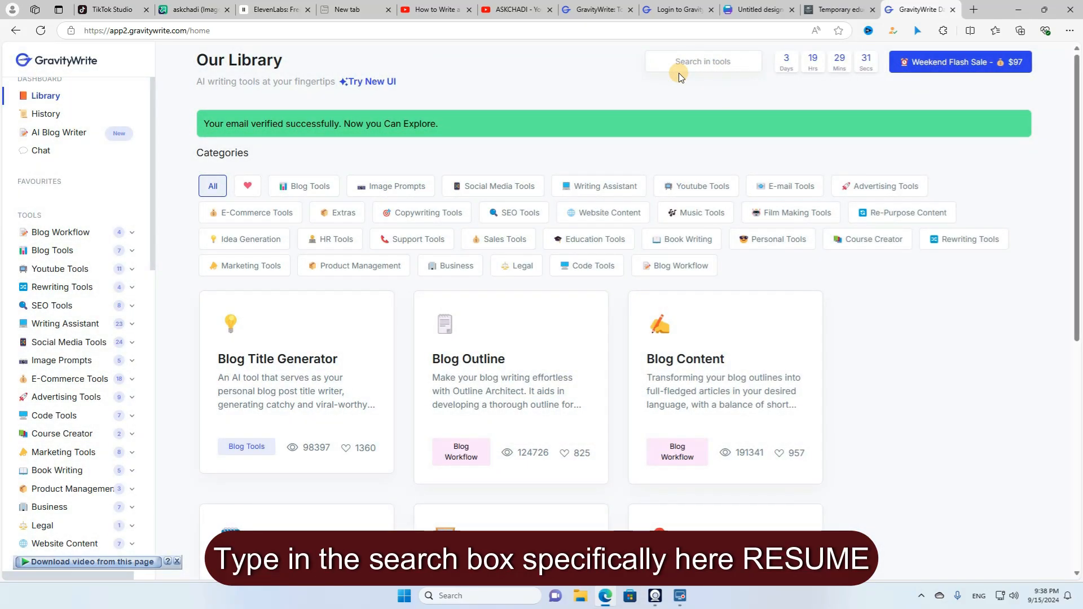
text(resume)
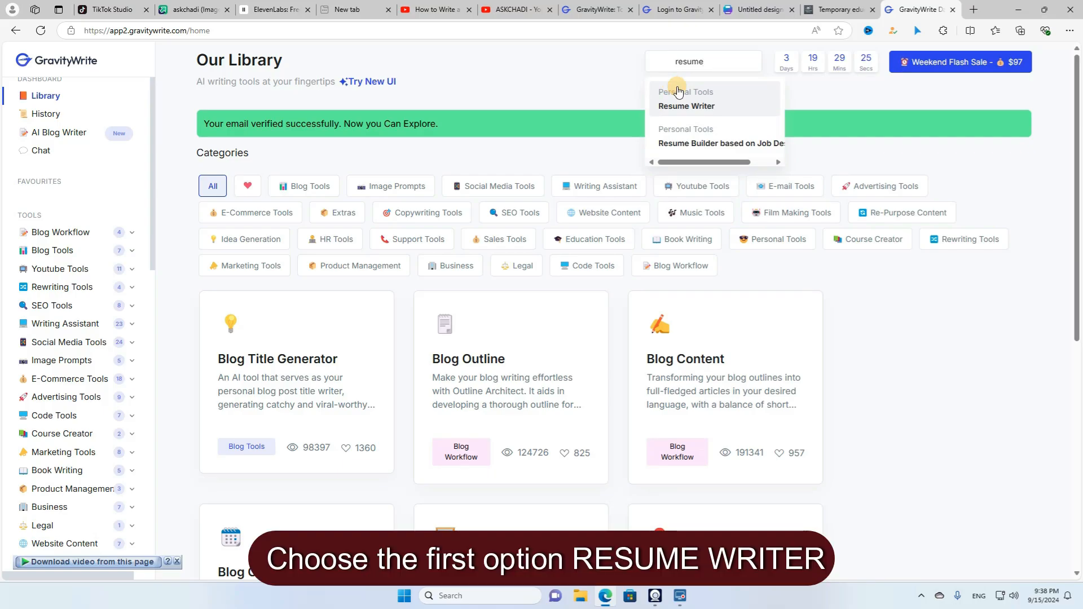
click(687, 106)
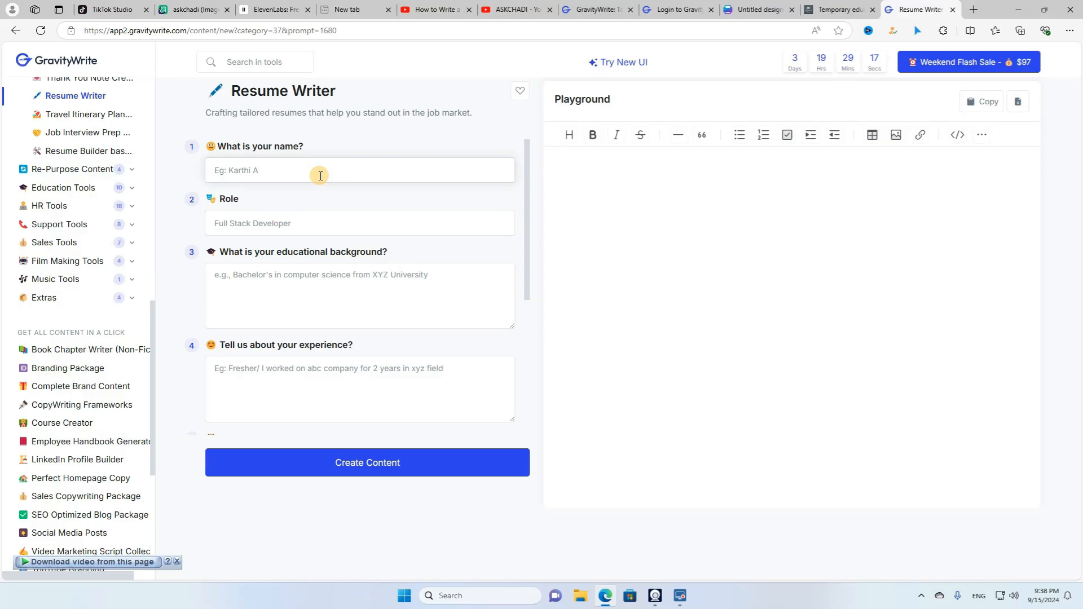
- Enter the applicant's name and the role WEB DEVELOPER in the resume form
click(320, 175)
key(Tab)
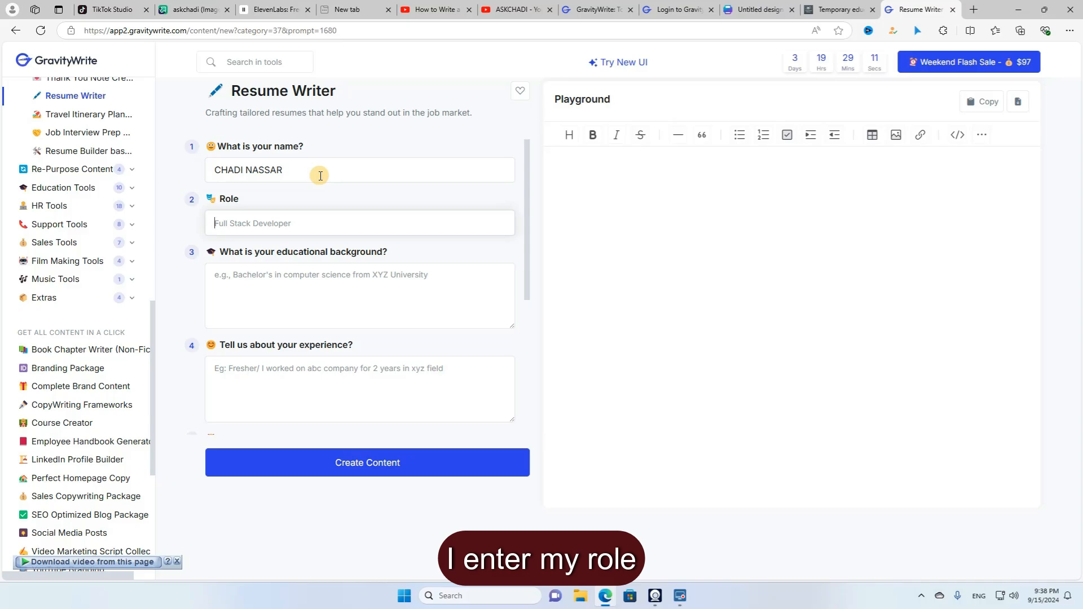
text(WEB DEVELOPER)
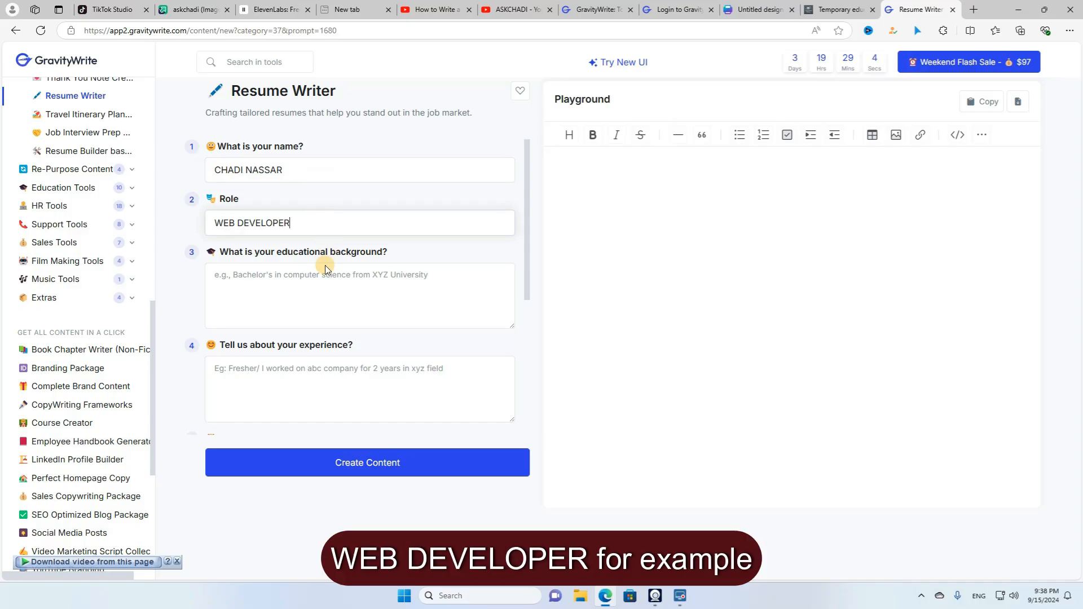
- List education: Bachelor of Technology in Computer Science, IPNET, 1997, then a Diploma line
click(308, 284)
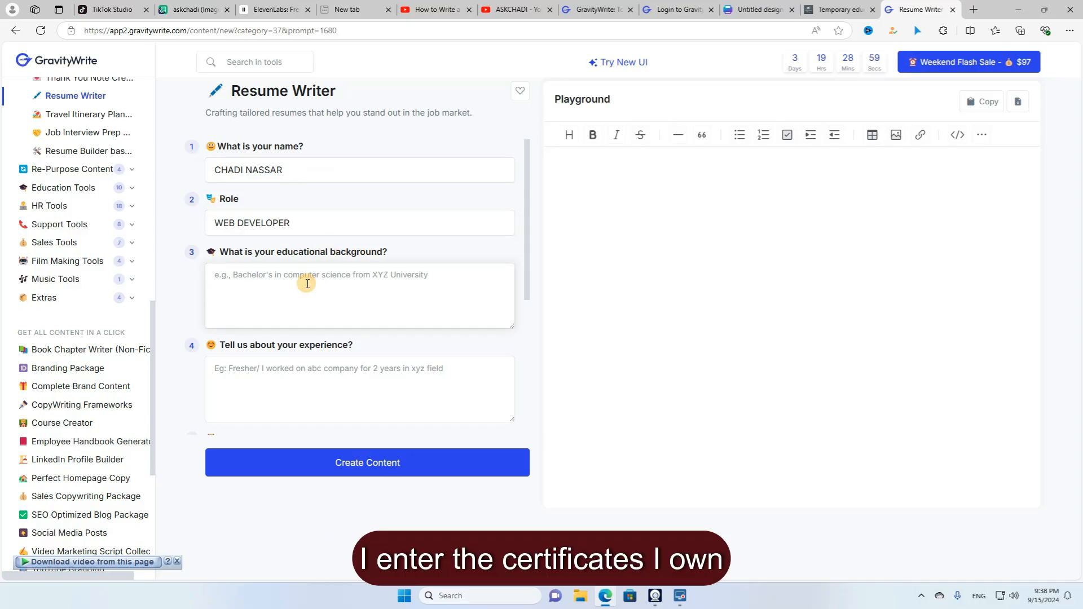
text(BA)
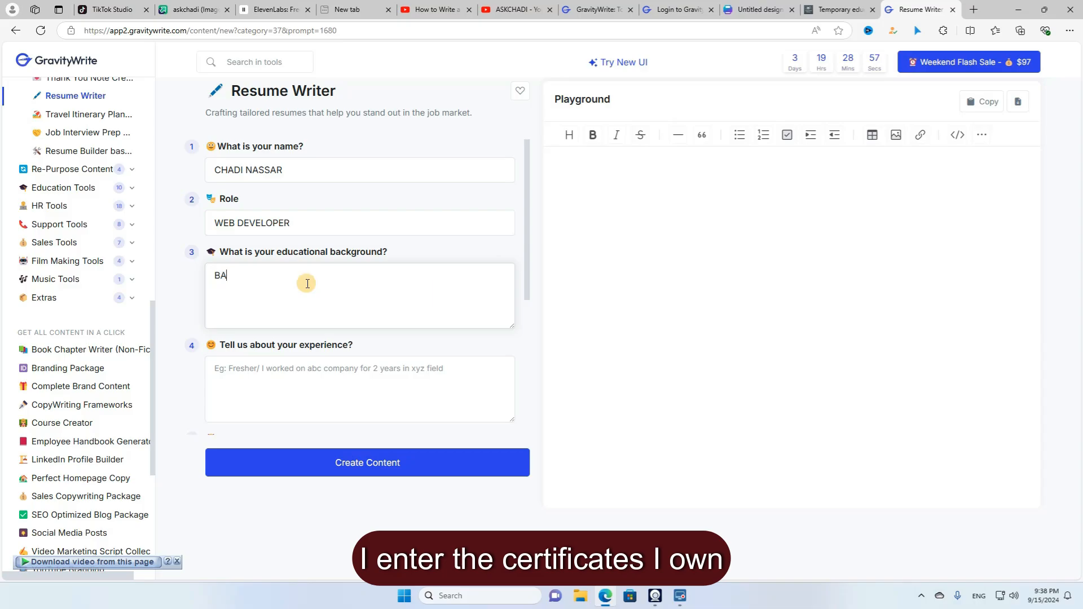
text(CHELOR OF TECHNOLOGY IN COMPUTER SCIENCE)
key(Return)
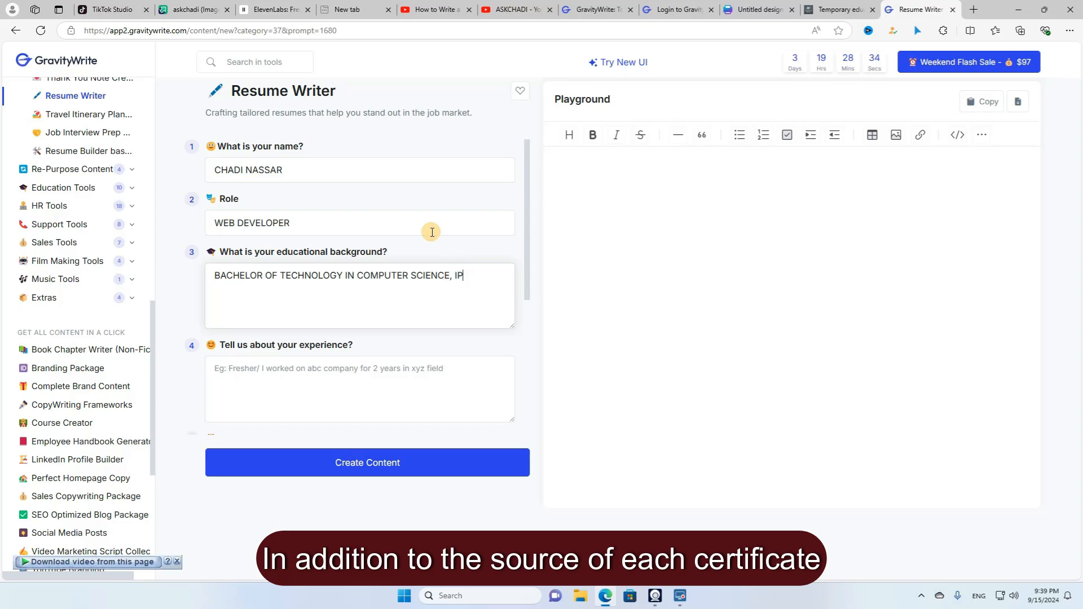
text(, IPNET, 1997)
key(Return)
text(DIPLOMA IN LAW, LEBANESE UNIVERSITY, 2001)
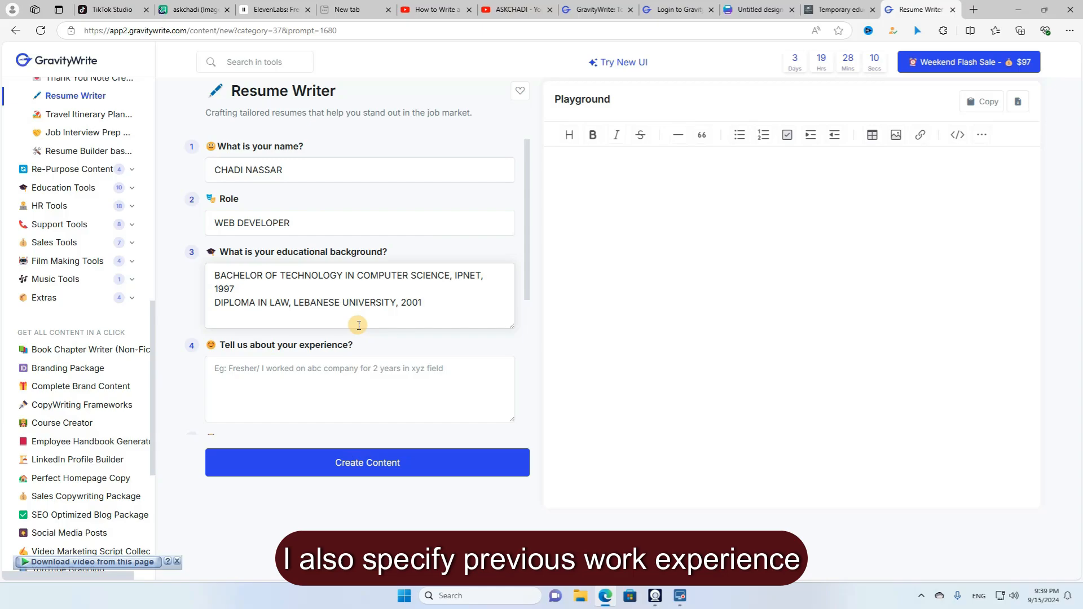
scroll(341, 360, down, 2)
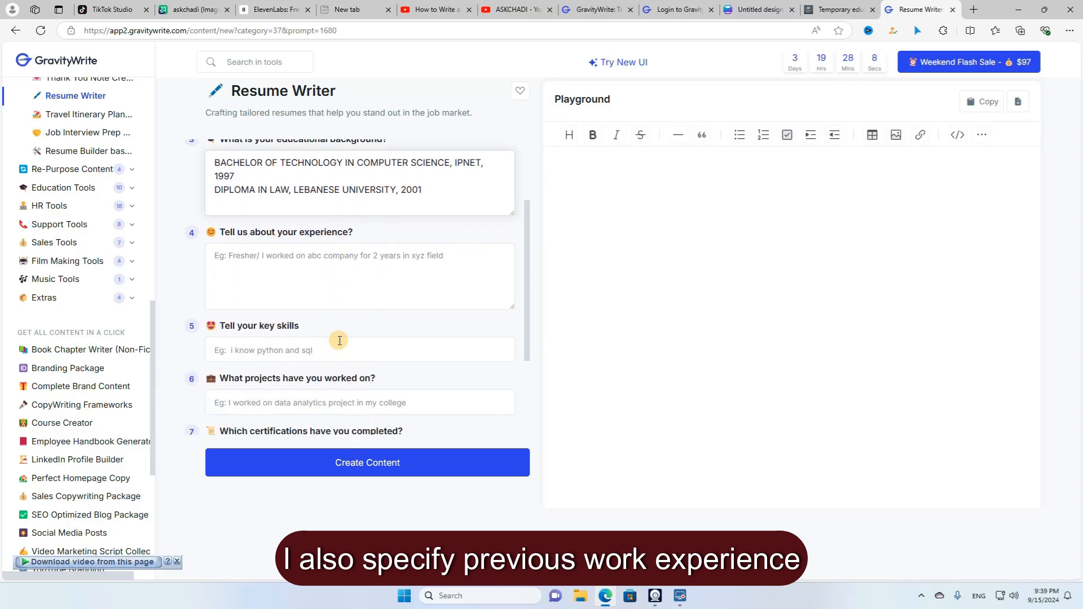
- Describe 10 years at Computer Echo Company and list skills as HTML5, CSS, C
click(354, 289)
text(I WORKED IN COMPUTER ECHO COMPANY)
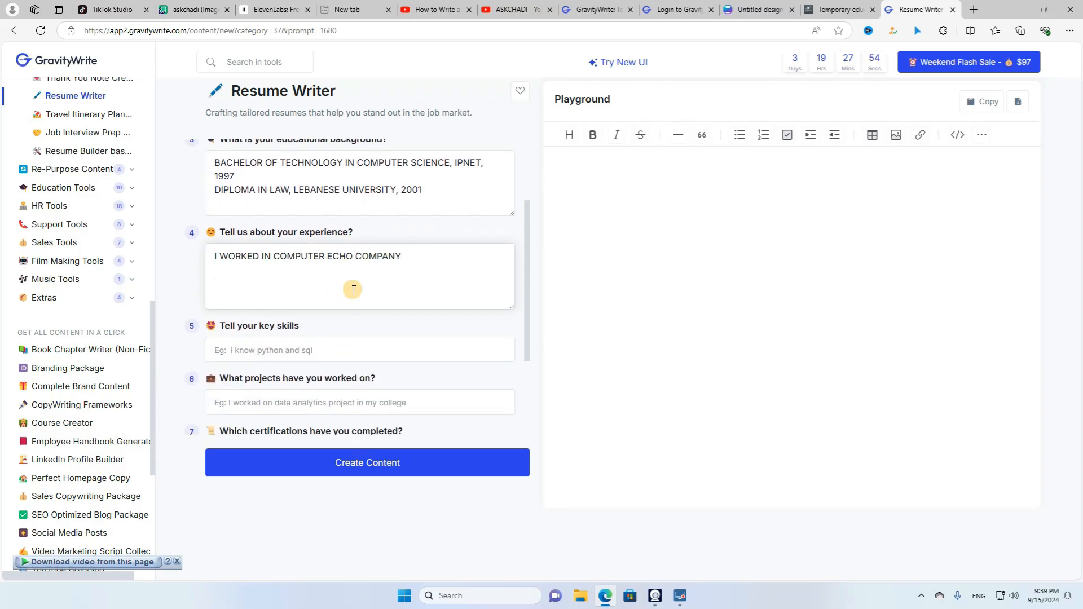
text( FOR 10 YEARS)
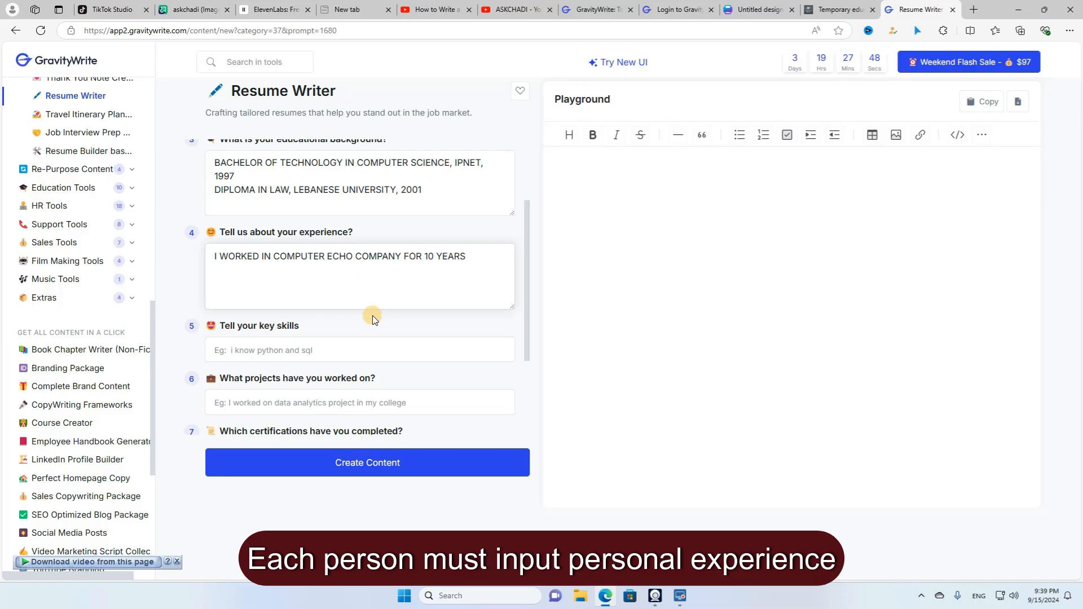
scroll(373, 320, down, 2)
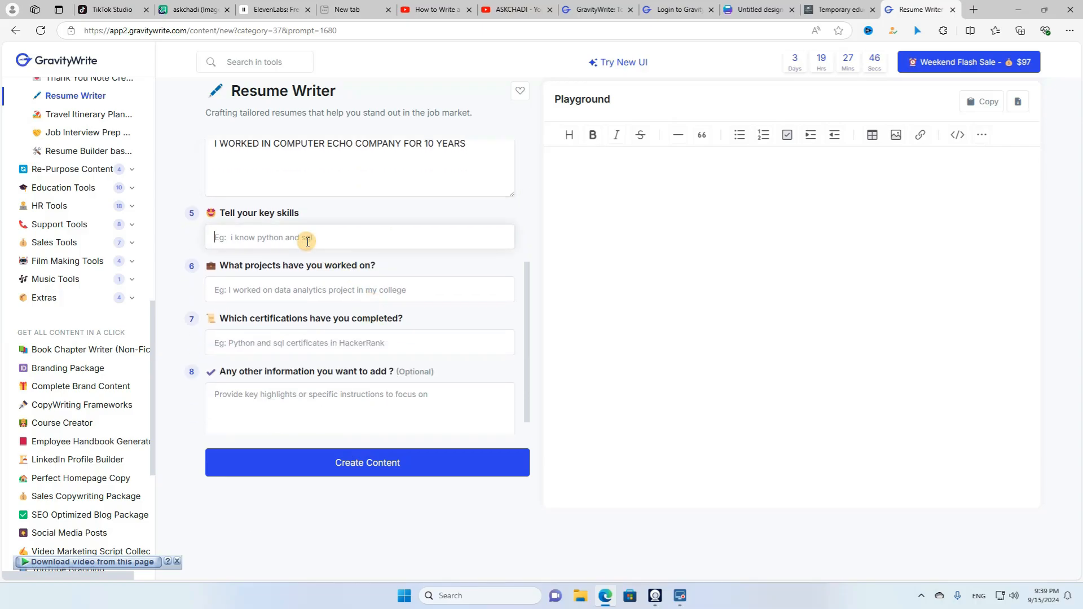
mouse_move(349, 316)
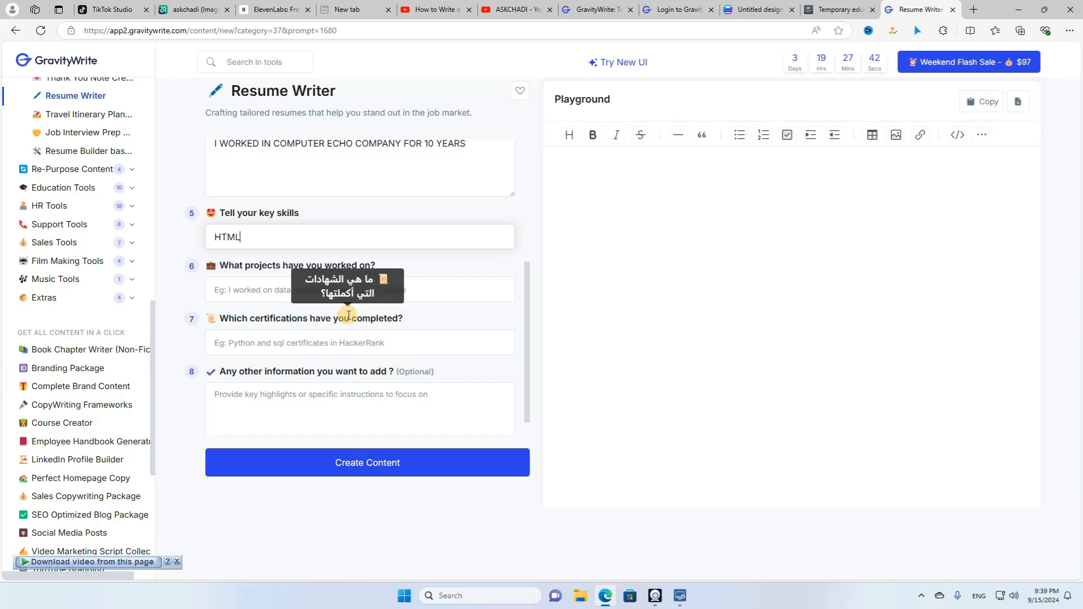
key(BackSpace)
text(5)
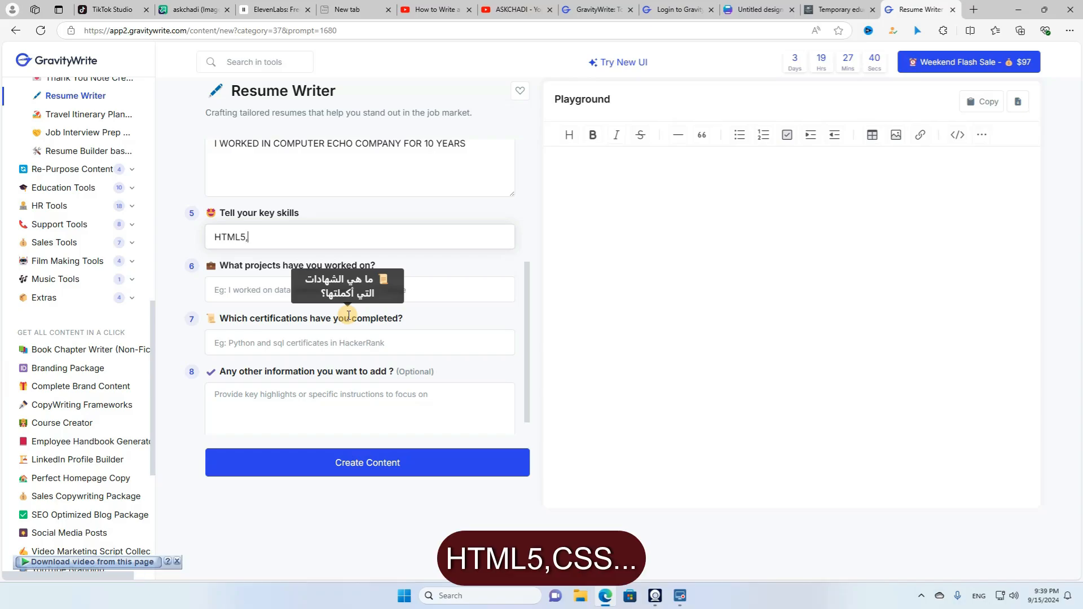
text(, CSS, C++ AND WORDPRESS)
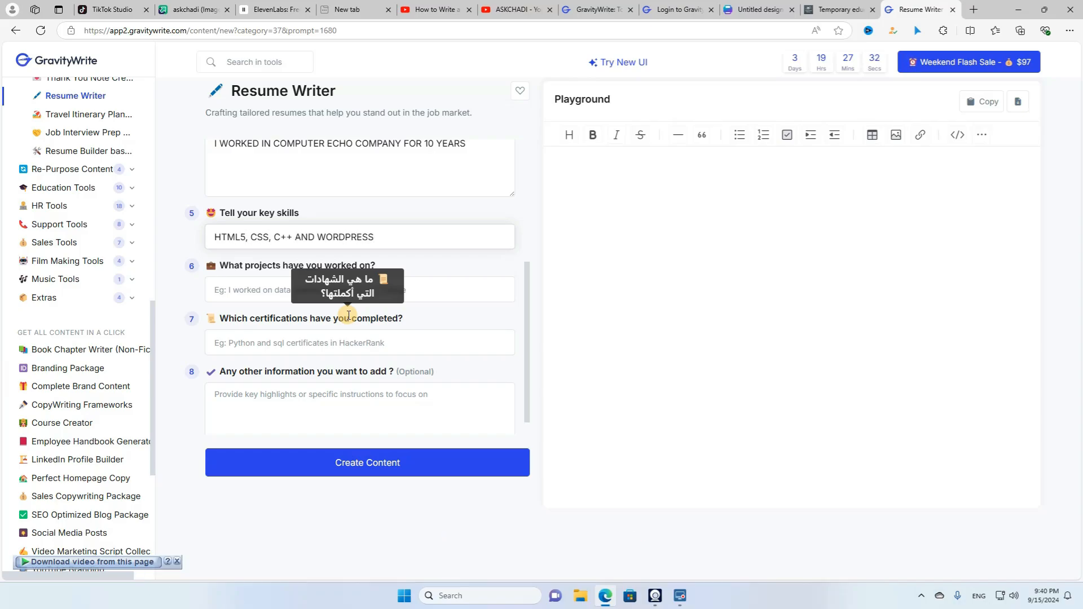
- Add the E-Commerce Website for ABC project, Full Stack certification, and English, French, Arabic languages, then generate
click(264, 297)
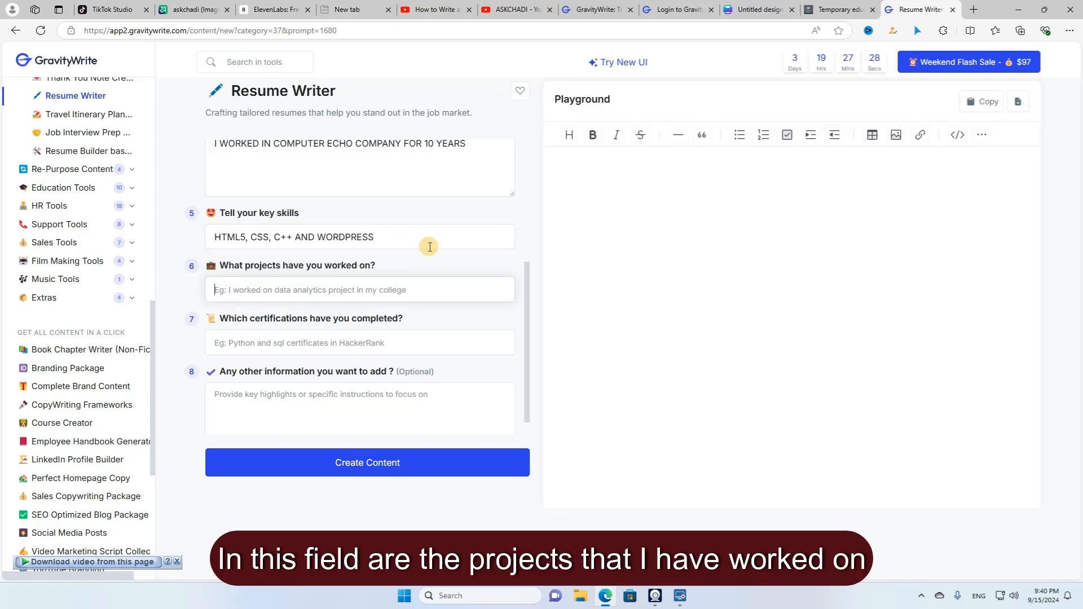
text(E-COMMERCE WE)
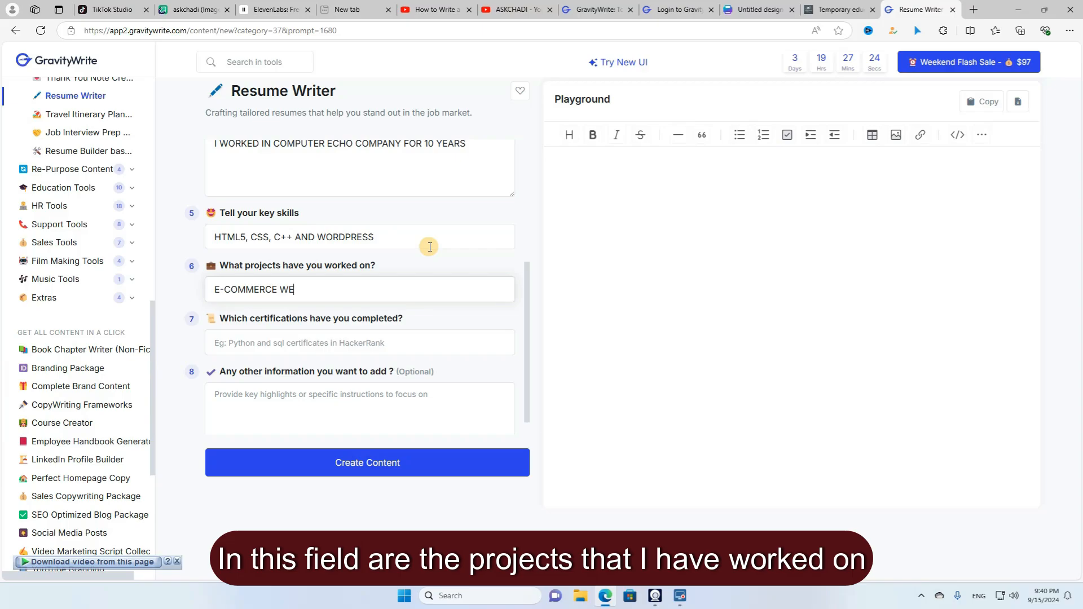
text(BSITE FOR ABC)
key(Tab)
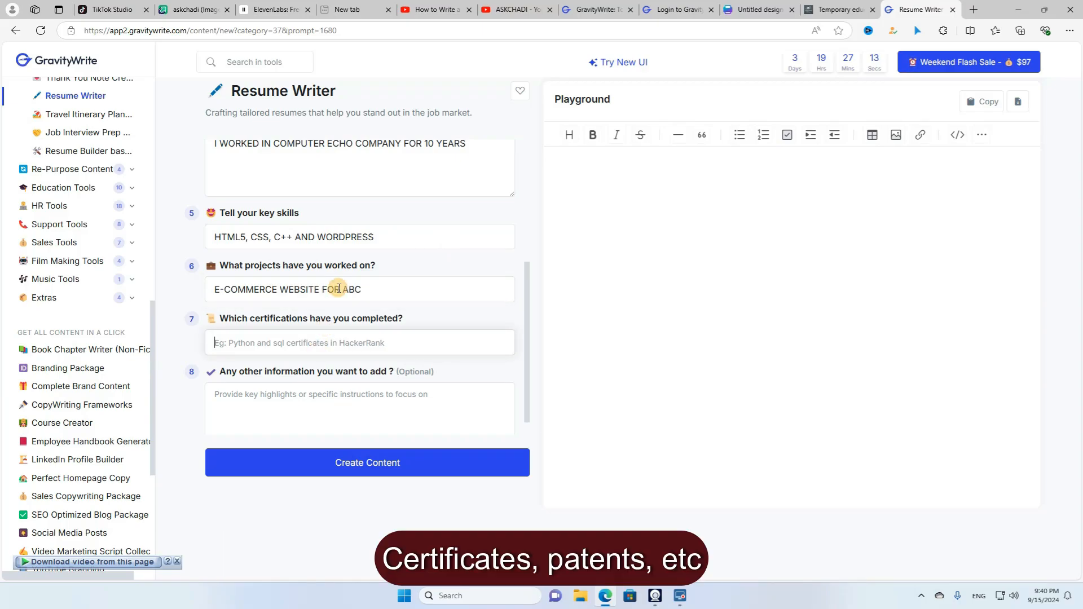
text(FULL STACK WEB DEVELOPMENT CERTIFICATION)
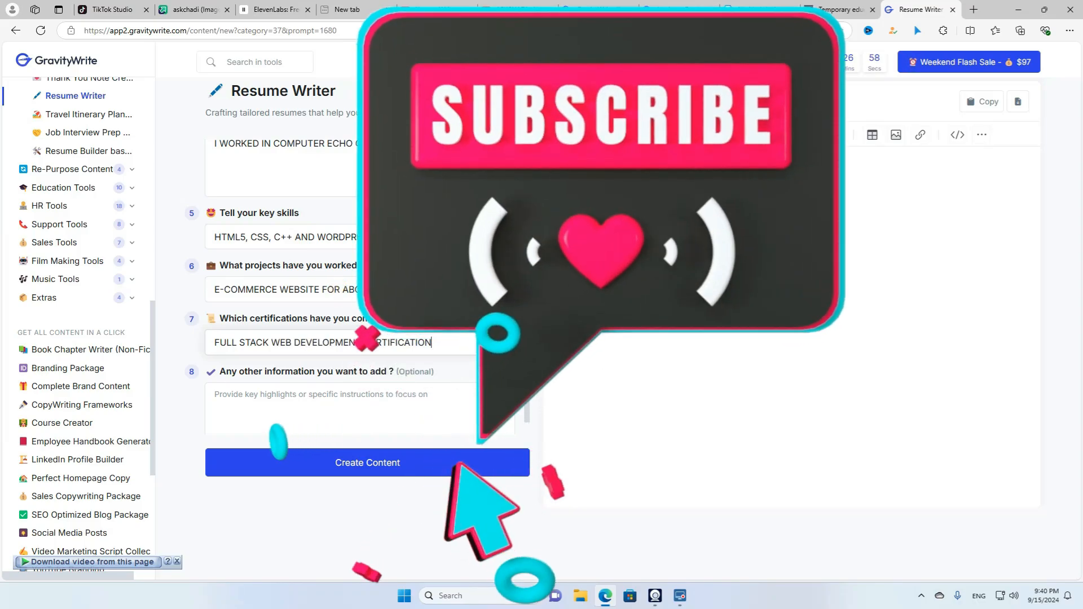
key(Tab)
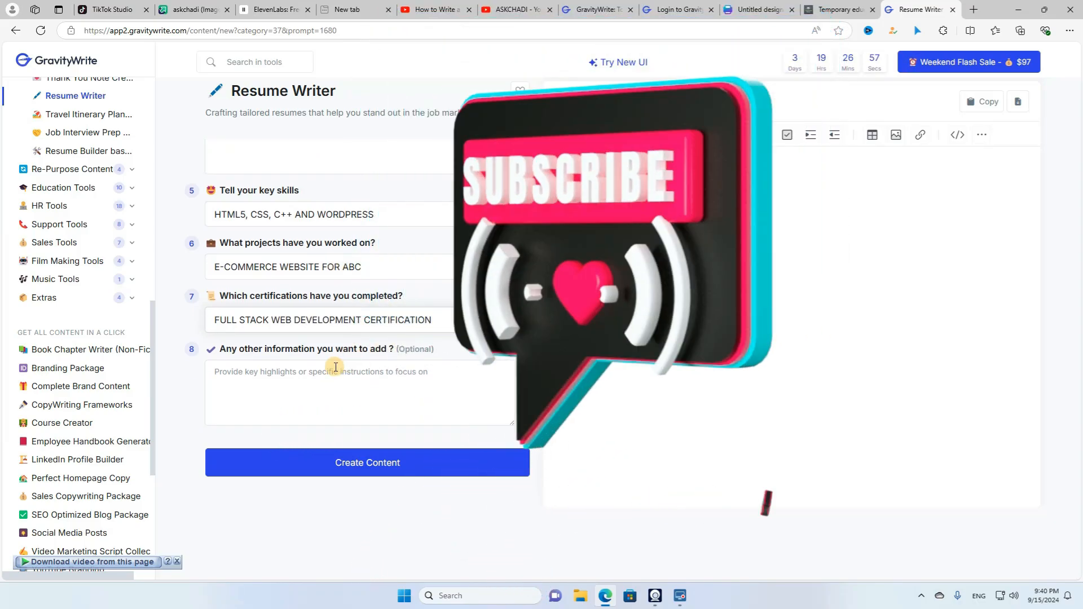
mouse_move(320, 297)
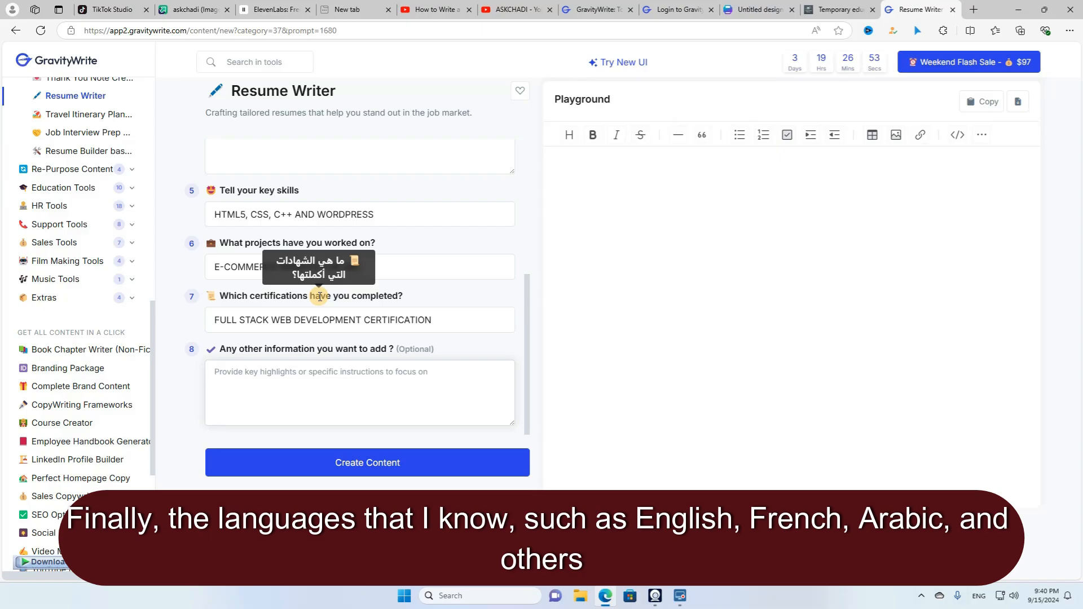
text(LANGU)
text(AGES KNOWN : )
text(ENGLISH, FREN)
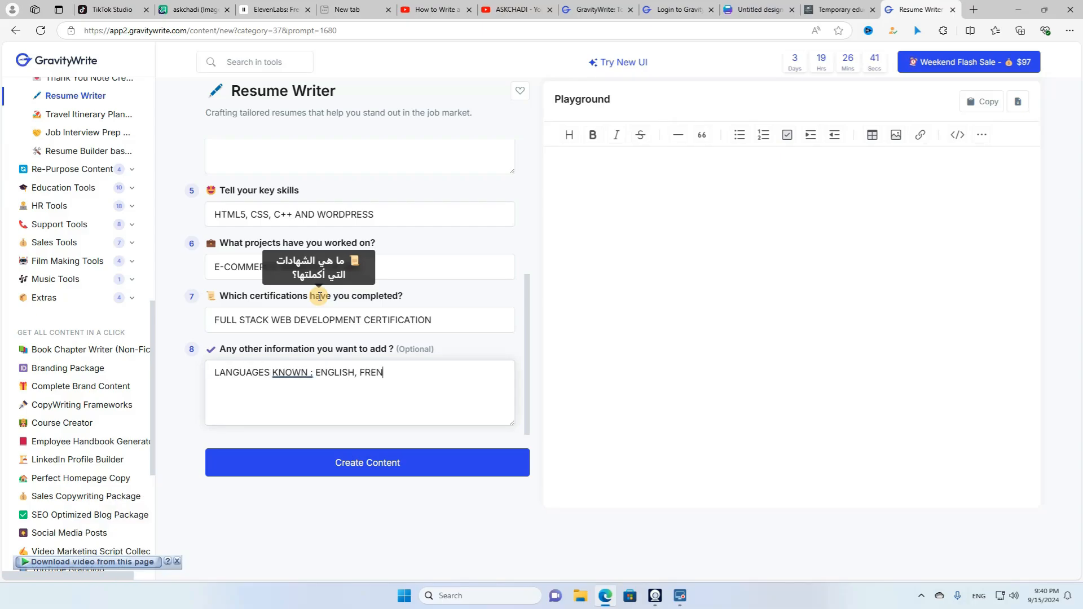
text(CH AND ARABIC)
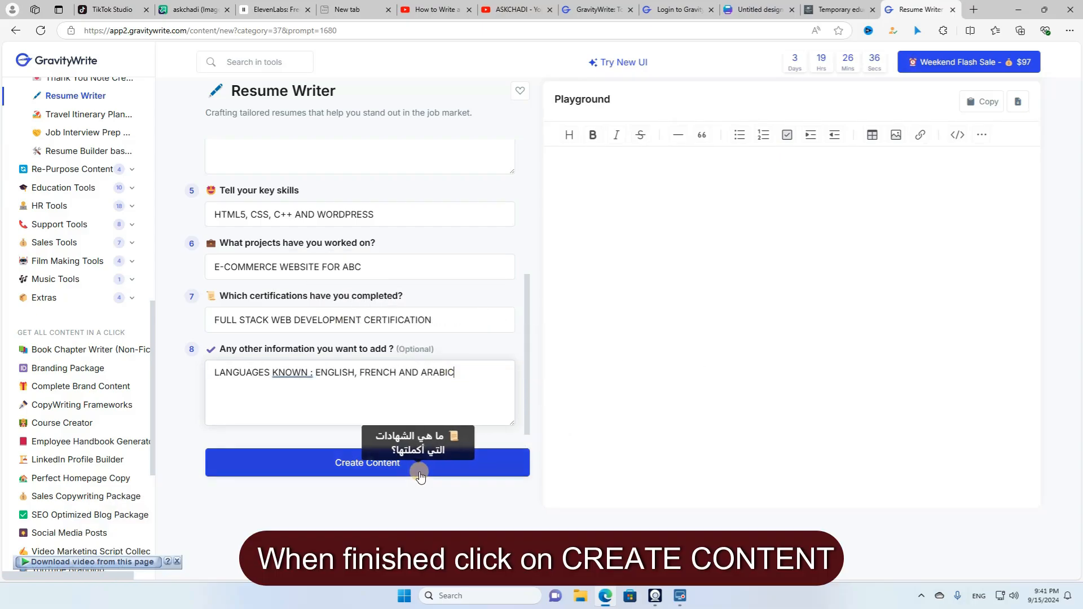
click(420, 476)
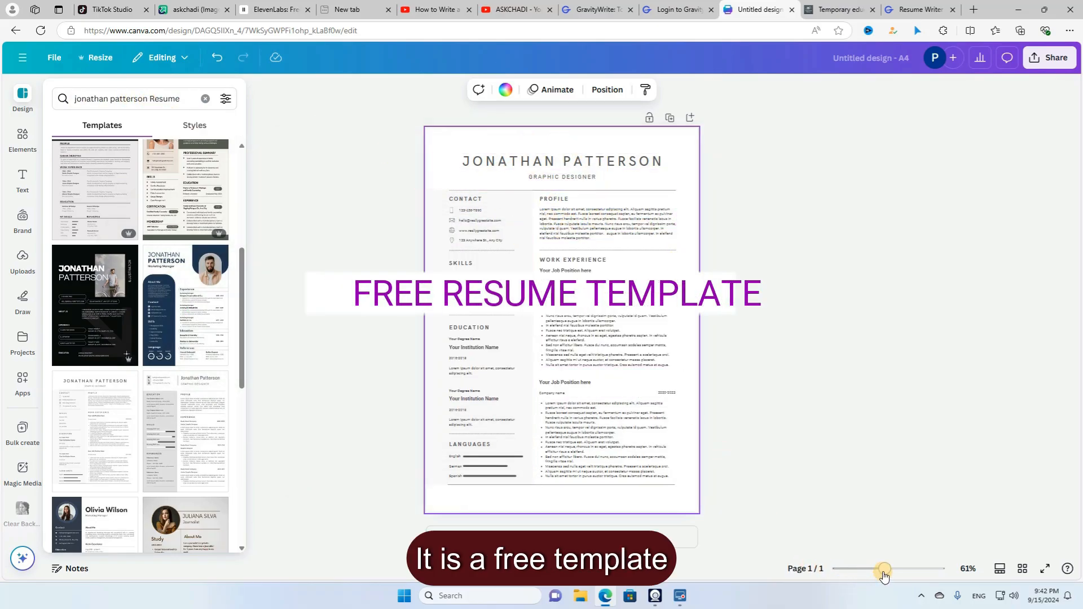
- Zoom in on the Canva resume template and select its Profile text box
drag(885, 569, 897, 573)
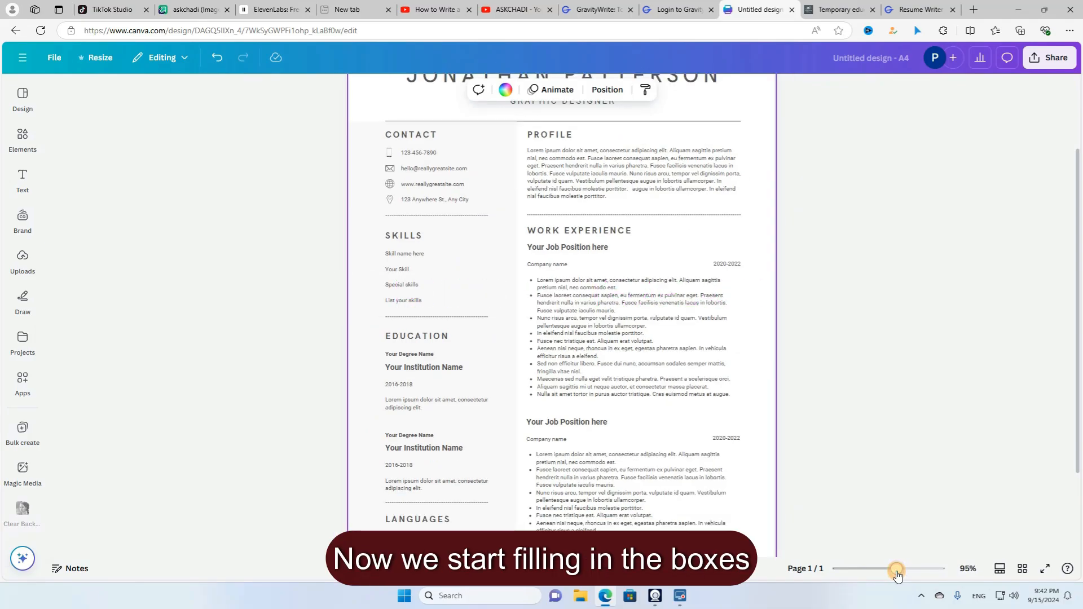
click(577, 188)
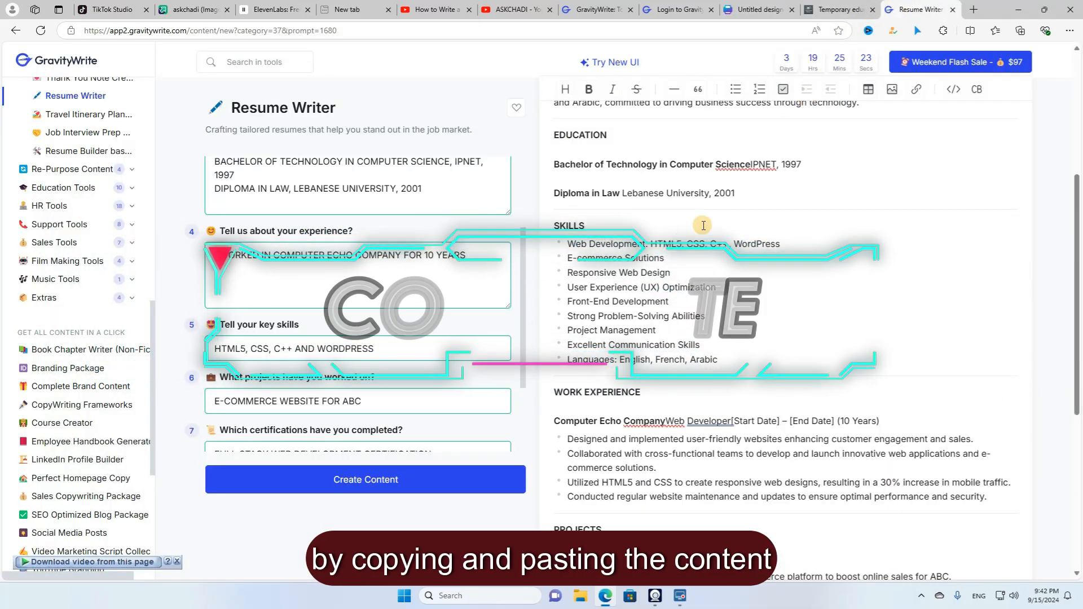
- Paste GravityWrite's professional summary over the Canva Profile placeholder text
scroll(661, 243, up, 5)
scroll(556, 199, down, 2)
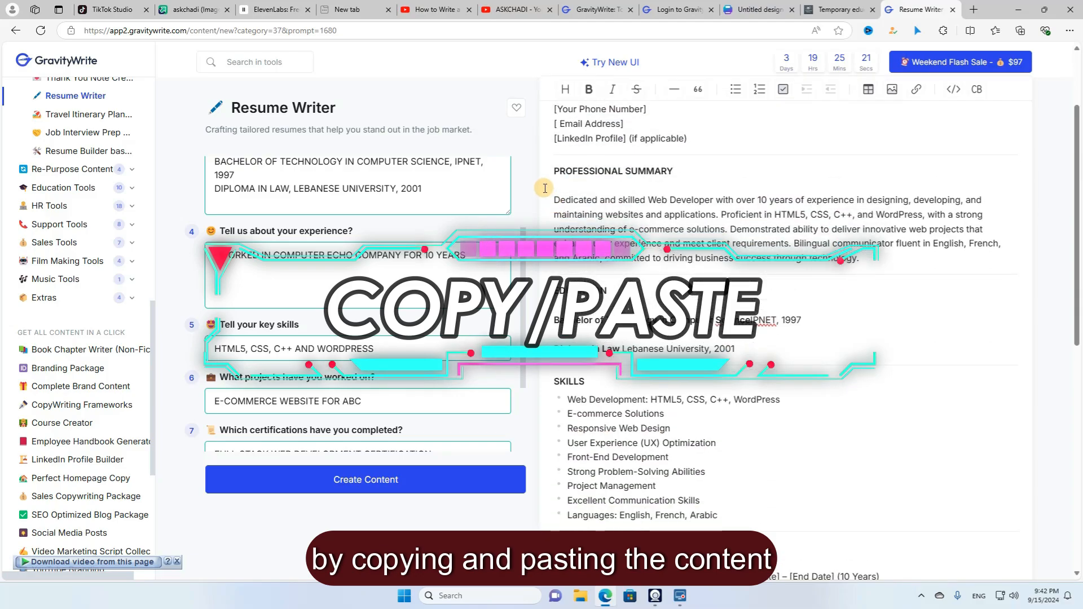
drag(556, 200, 858, 258)
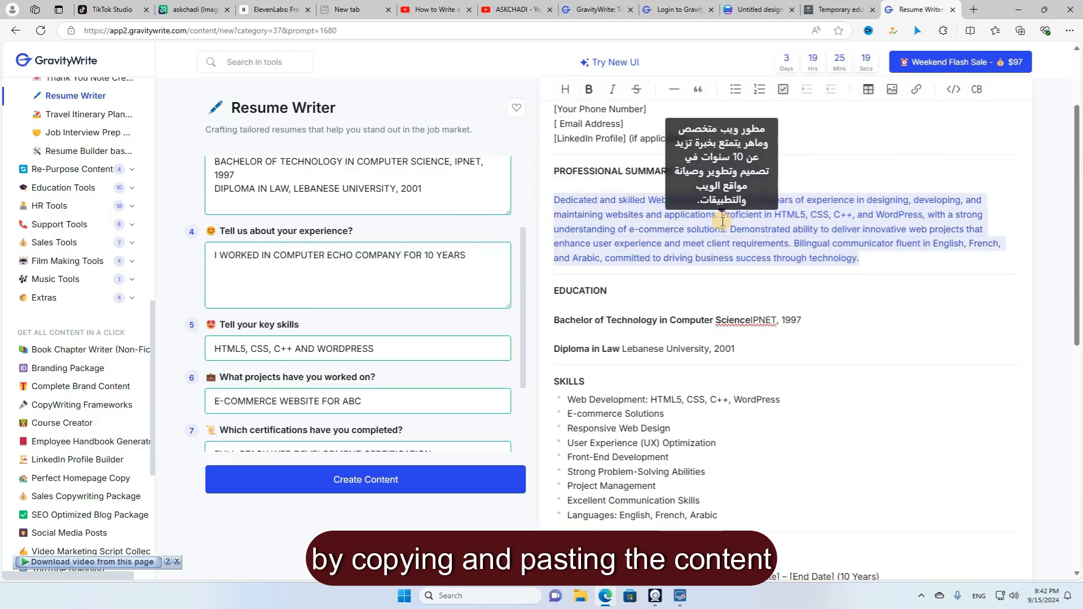
right_click(753, 242)
click(753, 292)
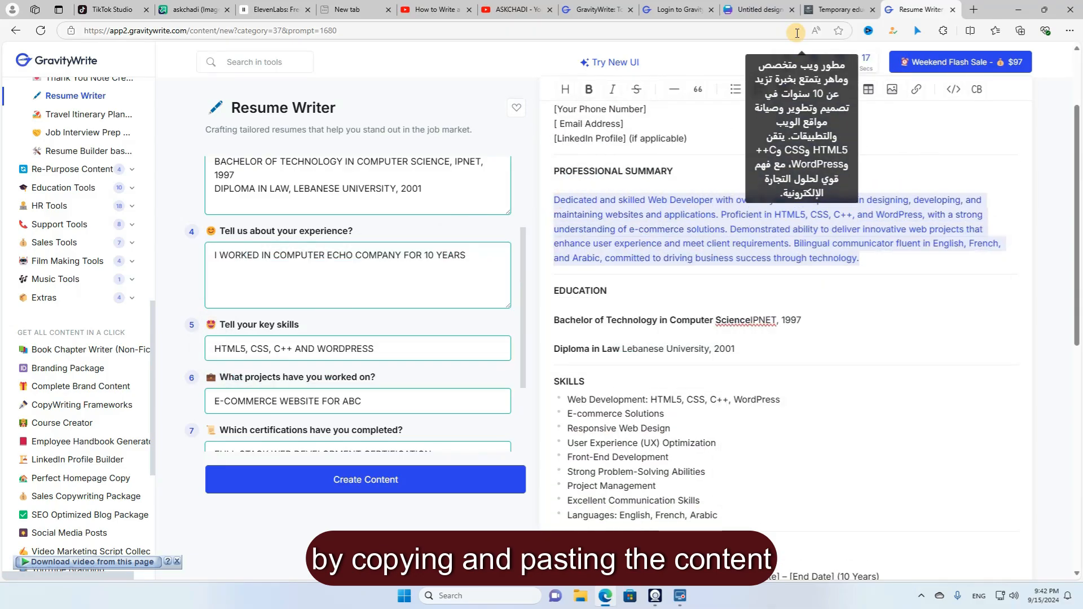
click(759, 10)
double_click(621, 163)
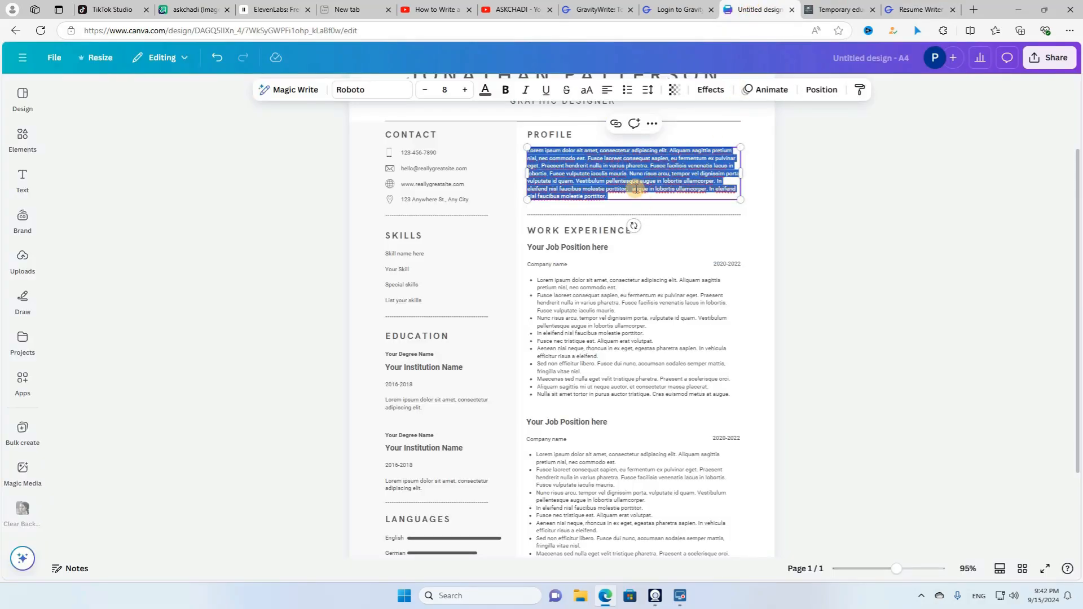
key(ctrl+v)
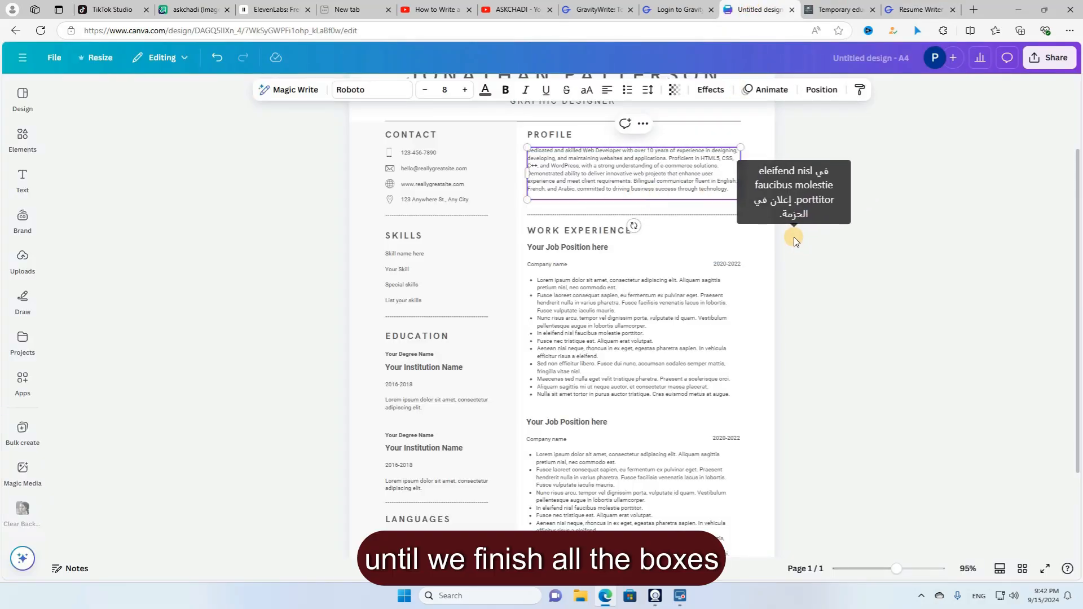
- Copy the two generated Education lines from GravityWrite
click(919, 10)
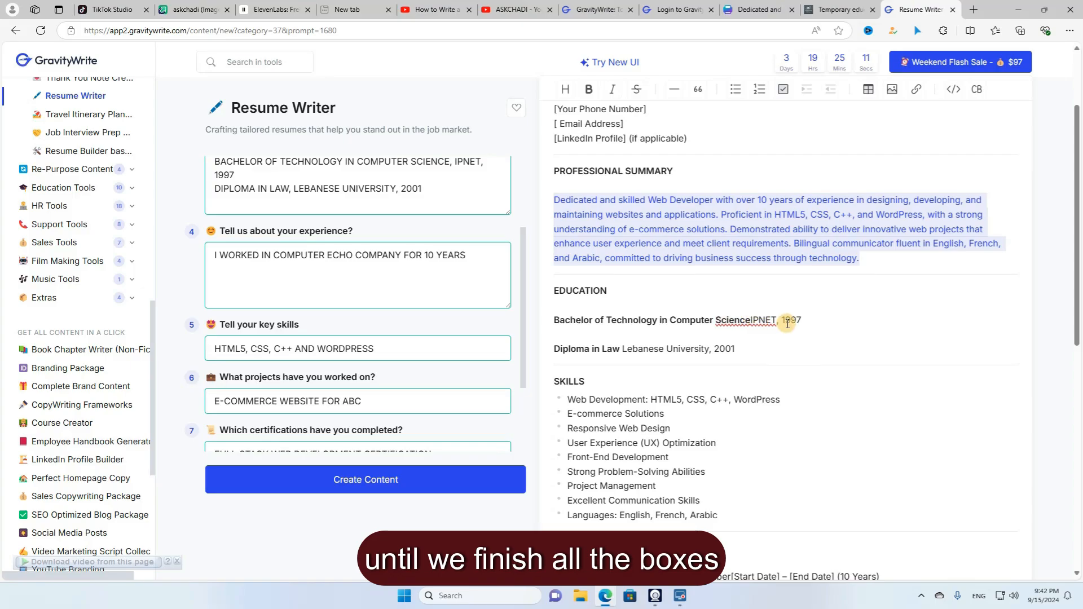
scroll(788, 324, down, 2)
drag(552, 207, 754, 235)
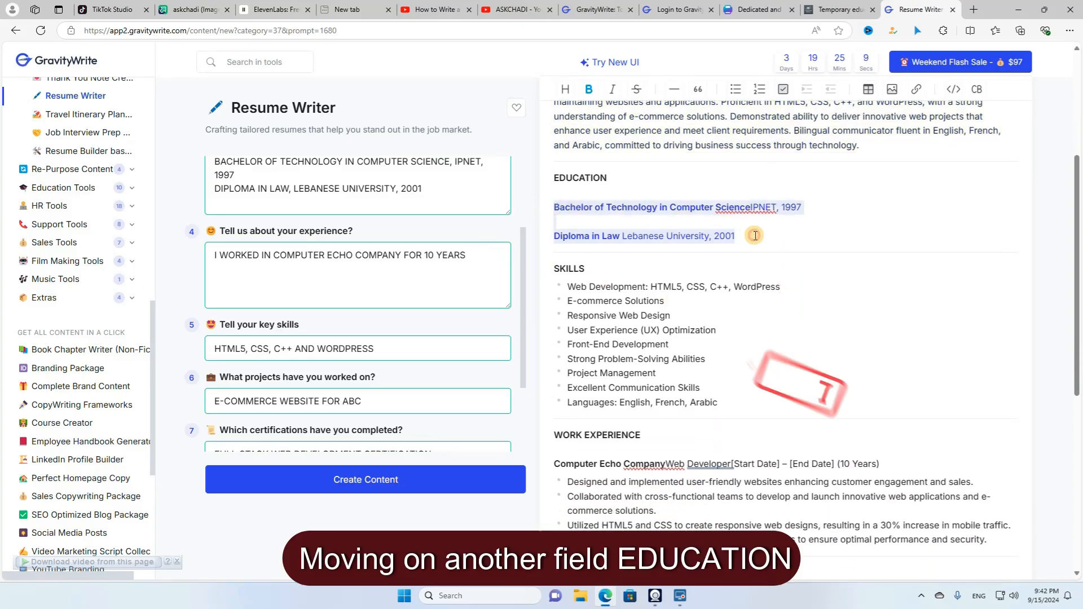
right_click(699, 210)
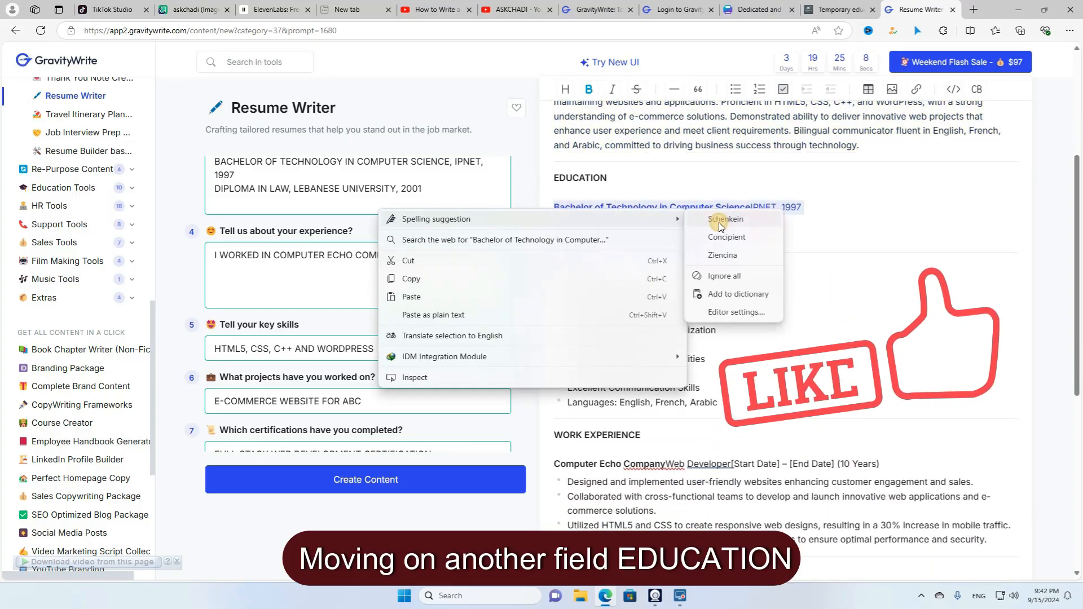
click(443, 280)
click(759, 10)
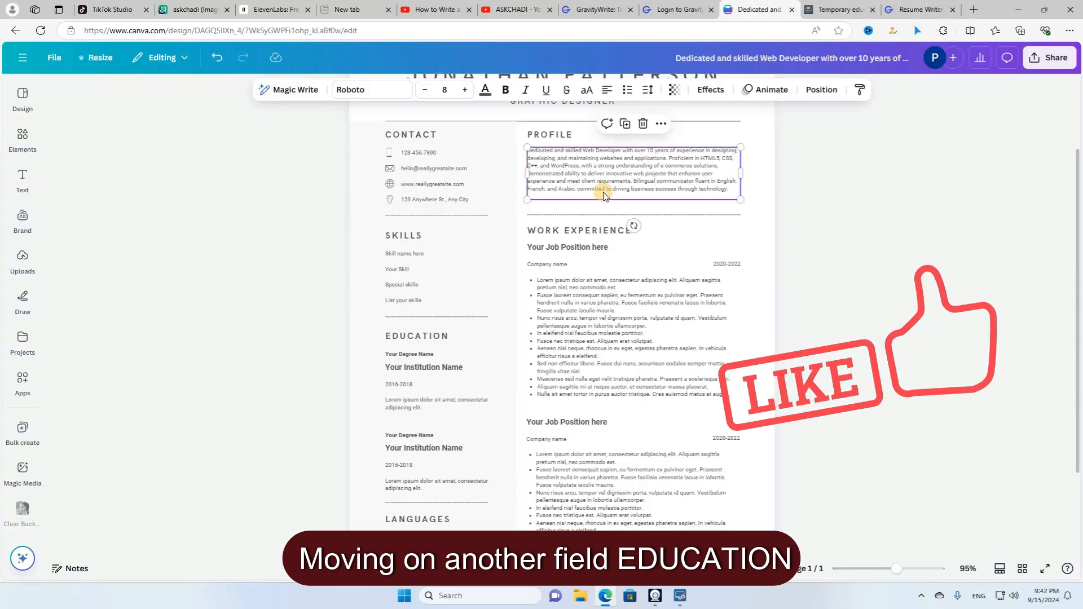
- Delete the first Education entry's degree, institution, 2016-2018 date and lorem placeholders
scroll(473, 270, down, 1)
click(411, 297)
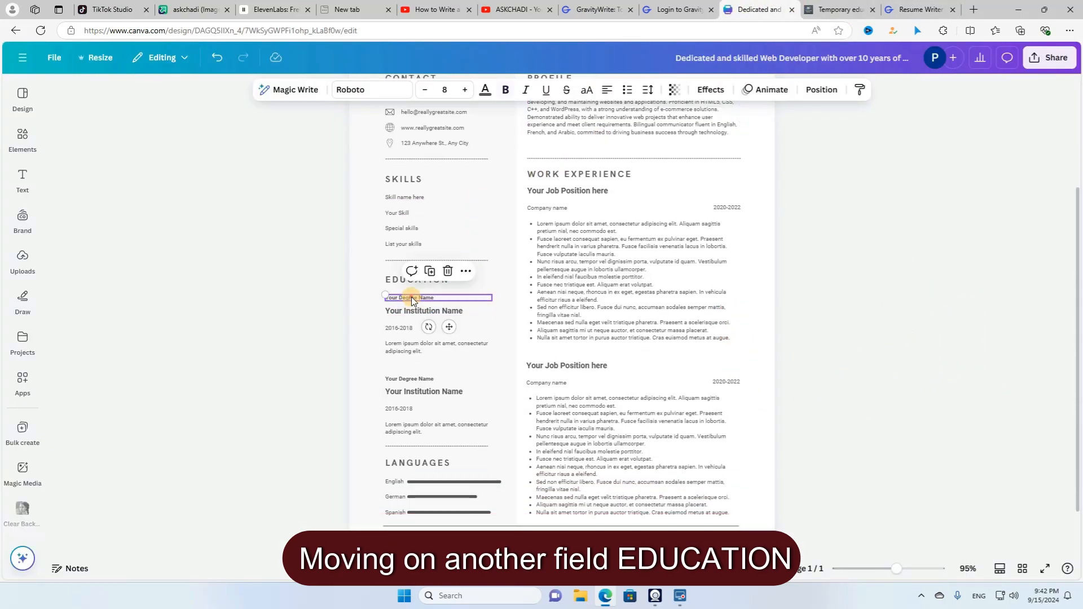
shift+click(422, 347)
shift+click(424, 328)
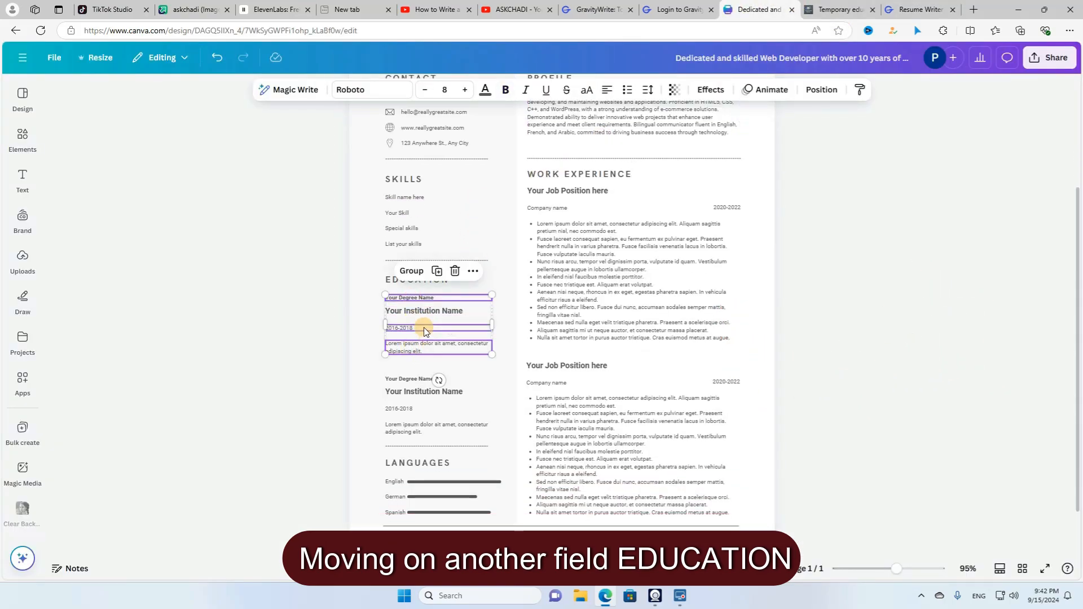
key(Delete)
click(412, 327)
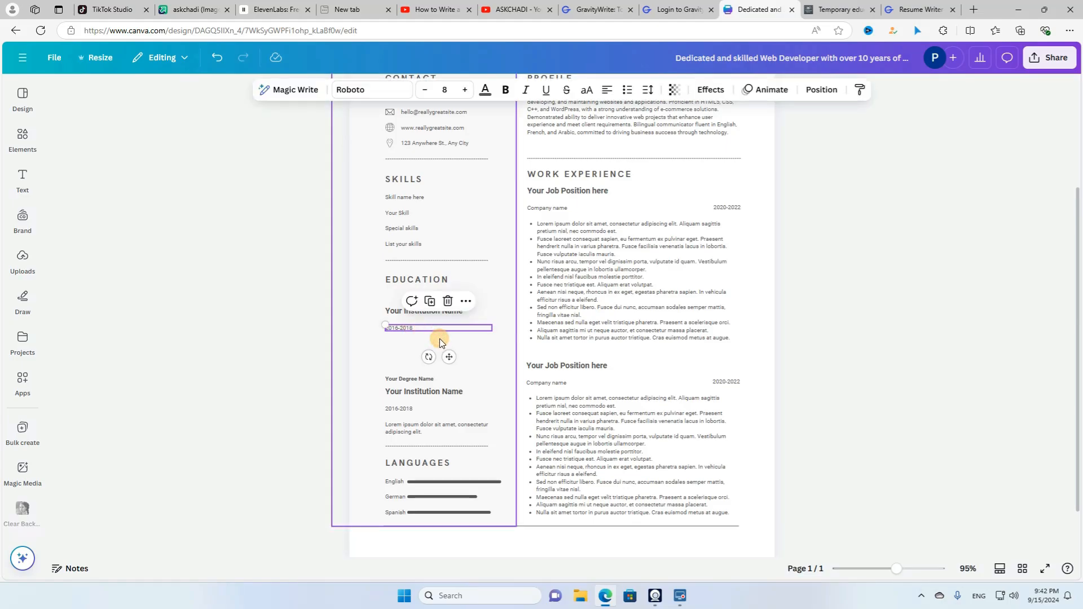
key(Delete)
click(440, 313)
key(Delete)
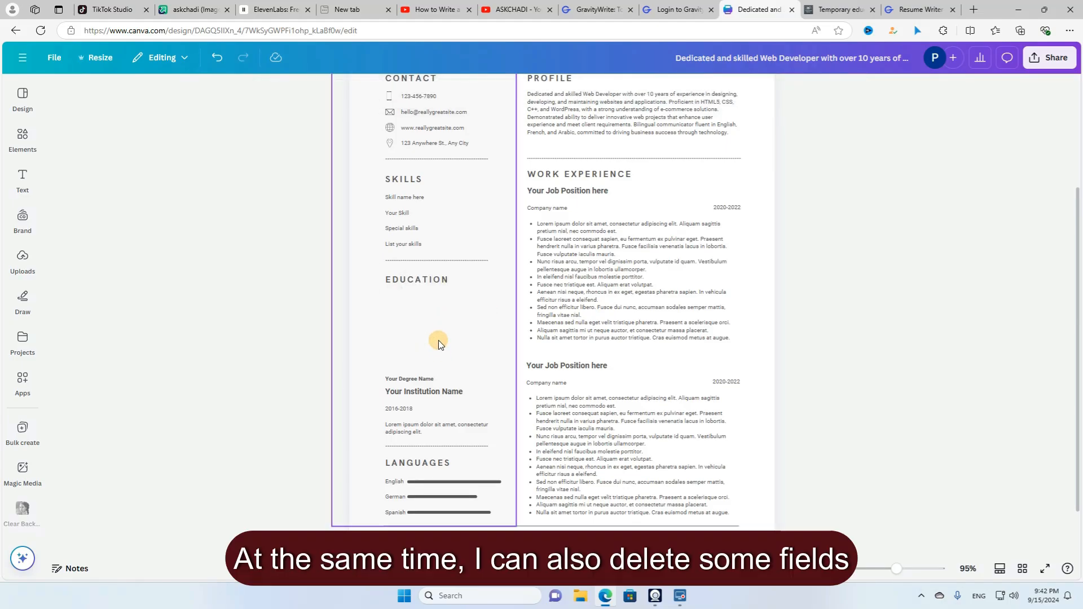
- Paste the two qualifications, narrow them to the column, and left-align them under EDUCATION
key(ctrl+v)
drag(676, 316, 546, 321)
click(360, 323)
drag(484, 336, 416, 316)
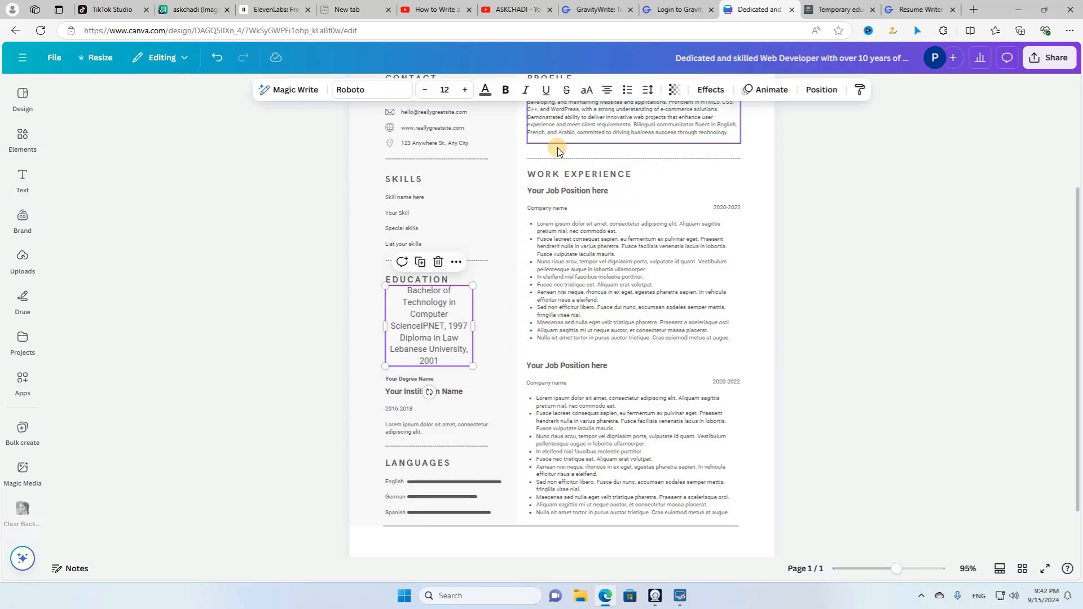
click(607, 91)
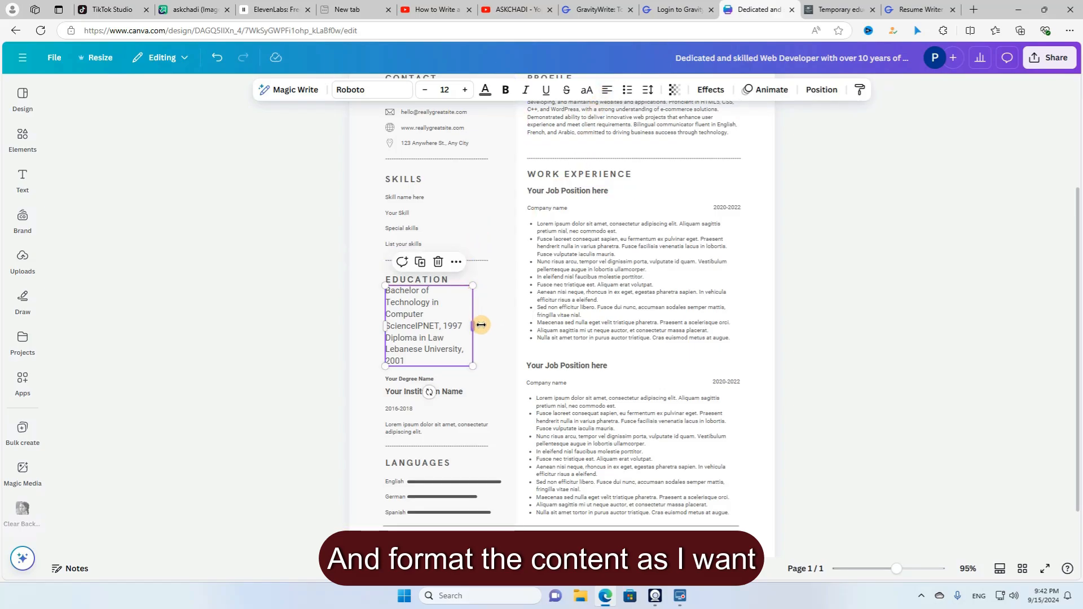
drag(472, 328, 426, 319)
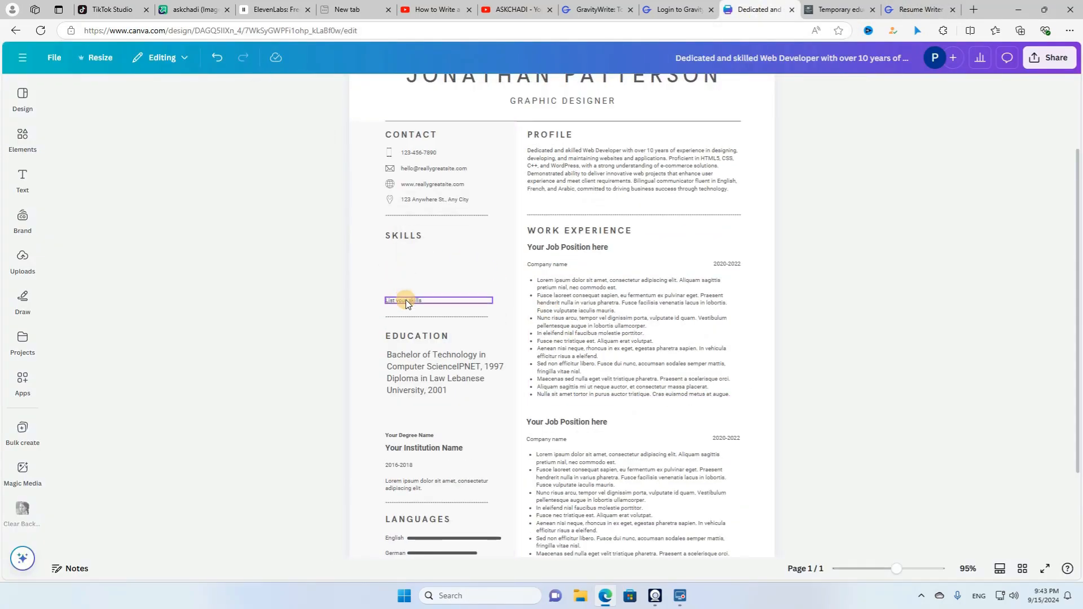
- Fit the pasted skills list under SKILLS and left-align it
mouse_move(558, 300)
mouse_down()
mouse_move(546, 302)
mouse_move(554, 292)
mouse_up()
drag(569, 349, 508, 315)
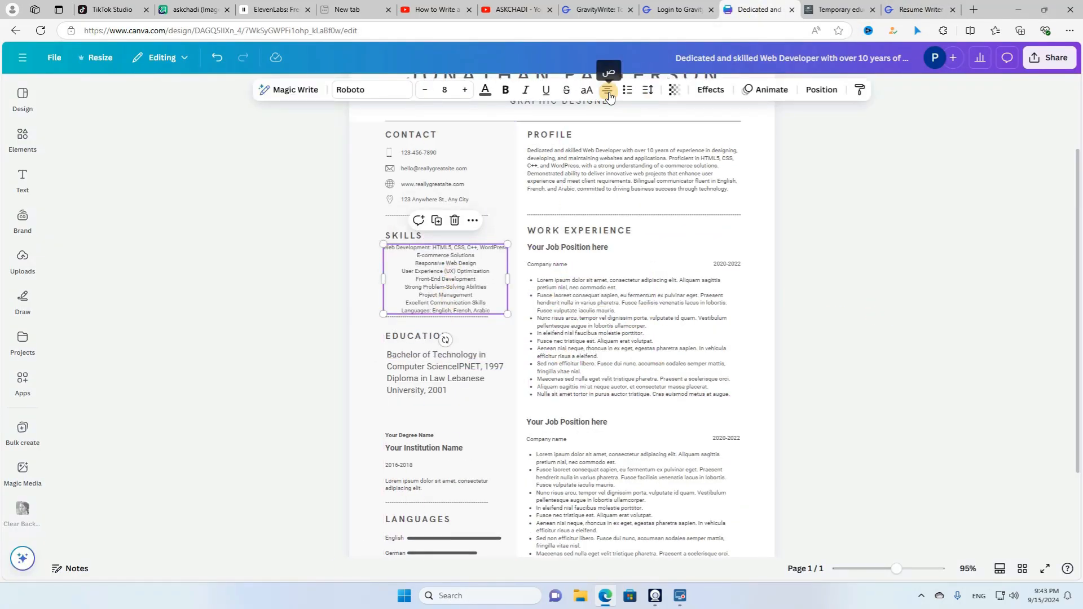
click(608, 90)
click(824, 354)
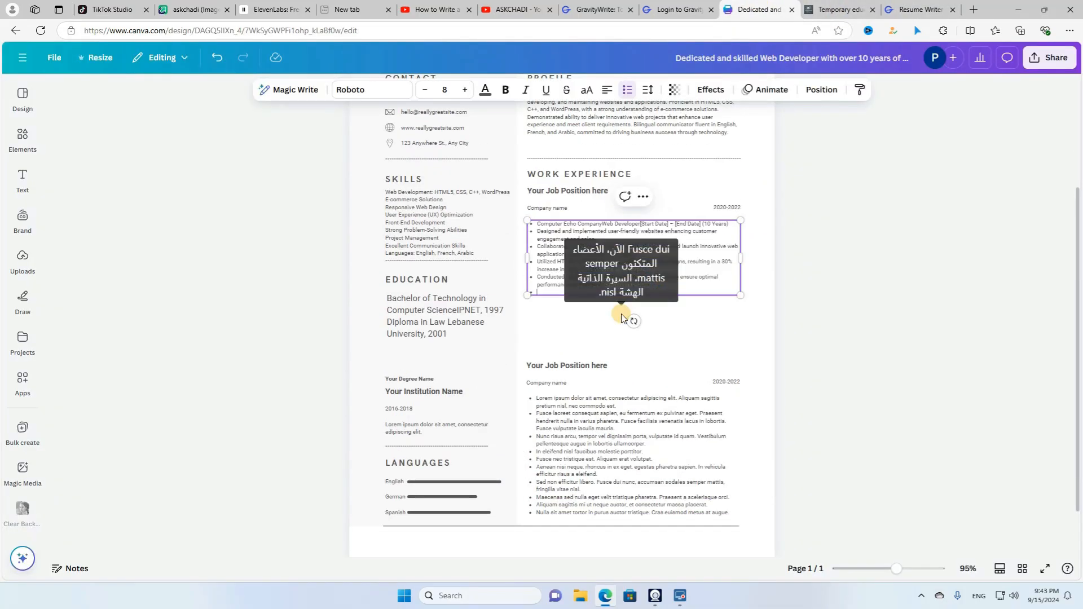
- Replace the first job's Company name, 2020-2022 date and bullets with the Computer Echo work details
click(813, 313)
click(564, 207)
key(Delete)
click(727, 207)
key(Delete)
click(672, 227)
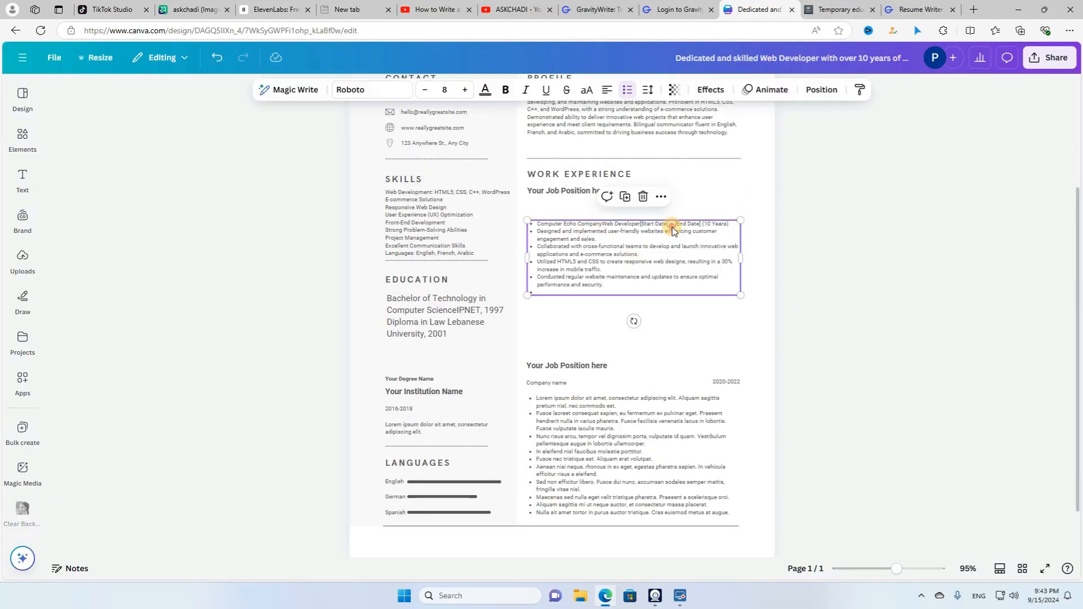
click(812, 237)
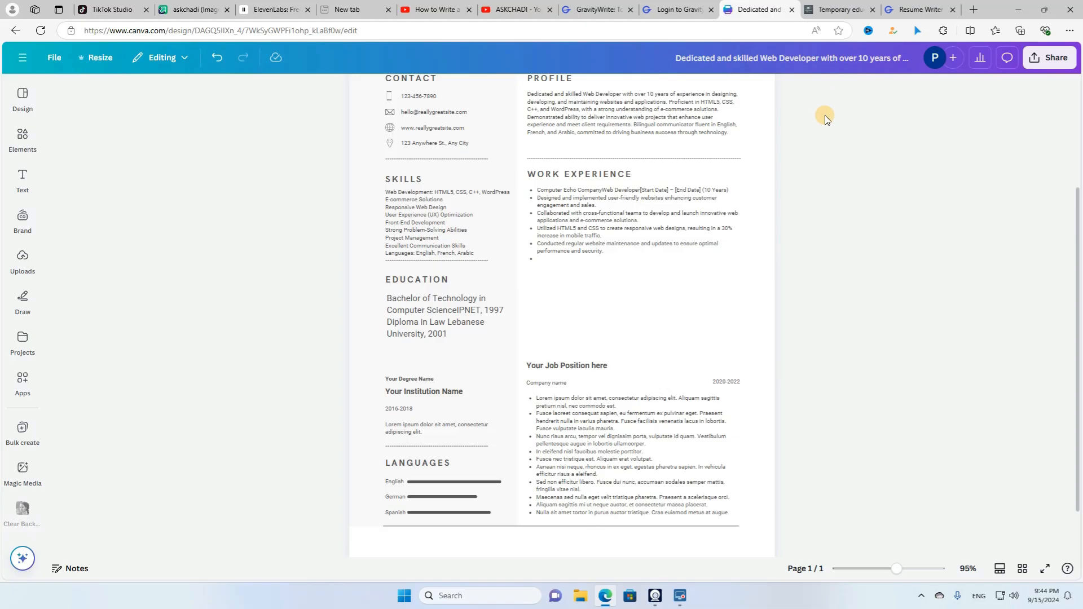
key(ctrl+v)
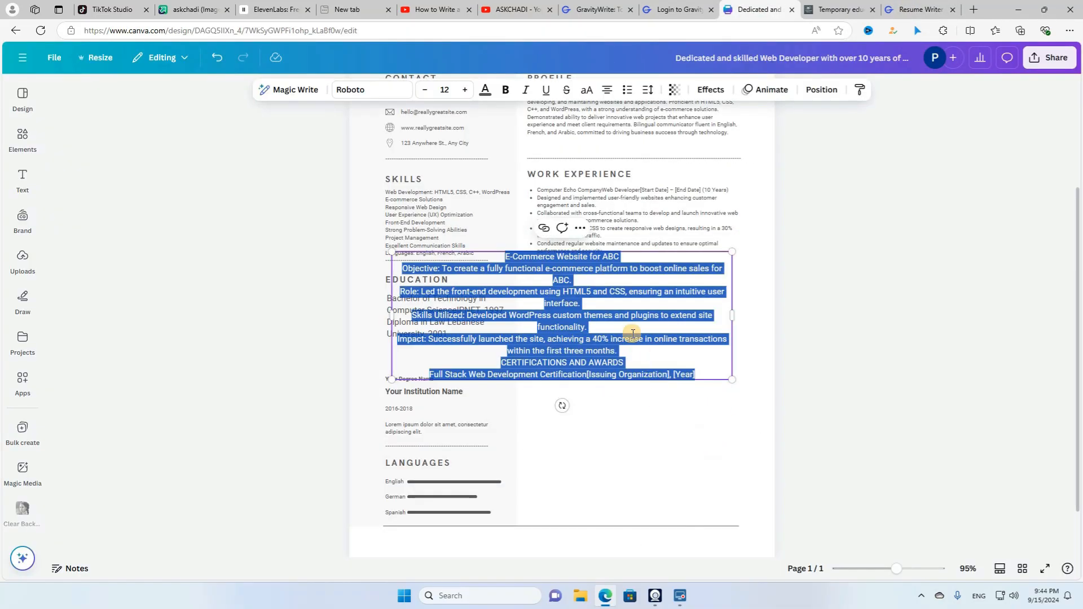
click(543, 256)
key(BackSpace)
- Duplicate the WORK EXPERIENCE heading as JOB above the E-Commerce project details
click(592, 175)
key(ctrl+d)
double_click(597, 273)
text(JOB)
drag(607, 185, 592, 275)
click(632, 350)
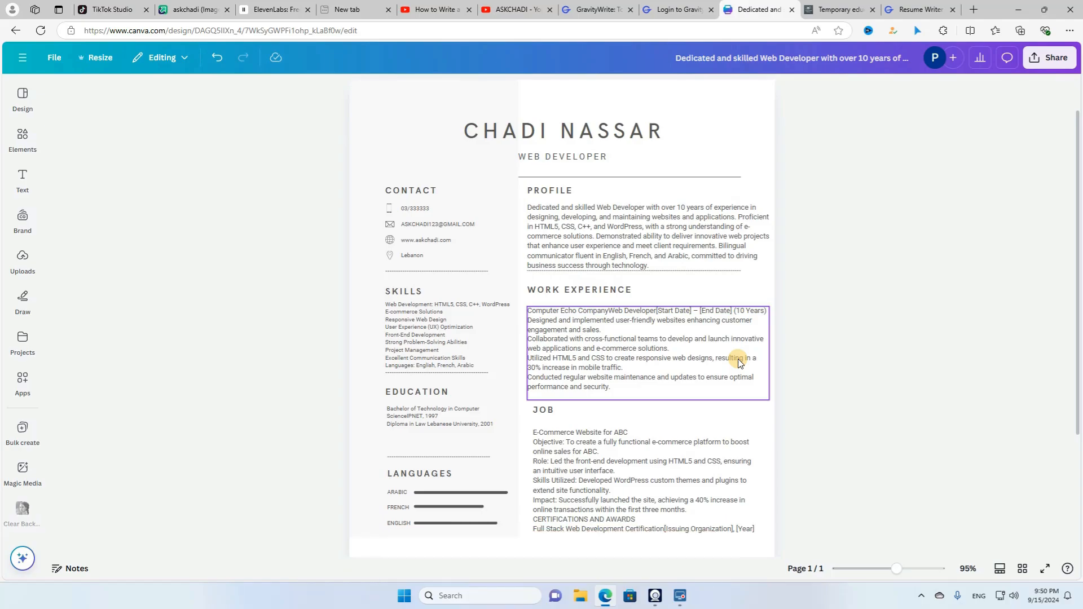
- Set the download to PNG at the maximum 3.125 size (4,419 × 6,250 px)
click(1041, 62)
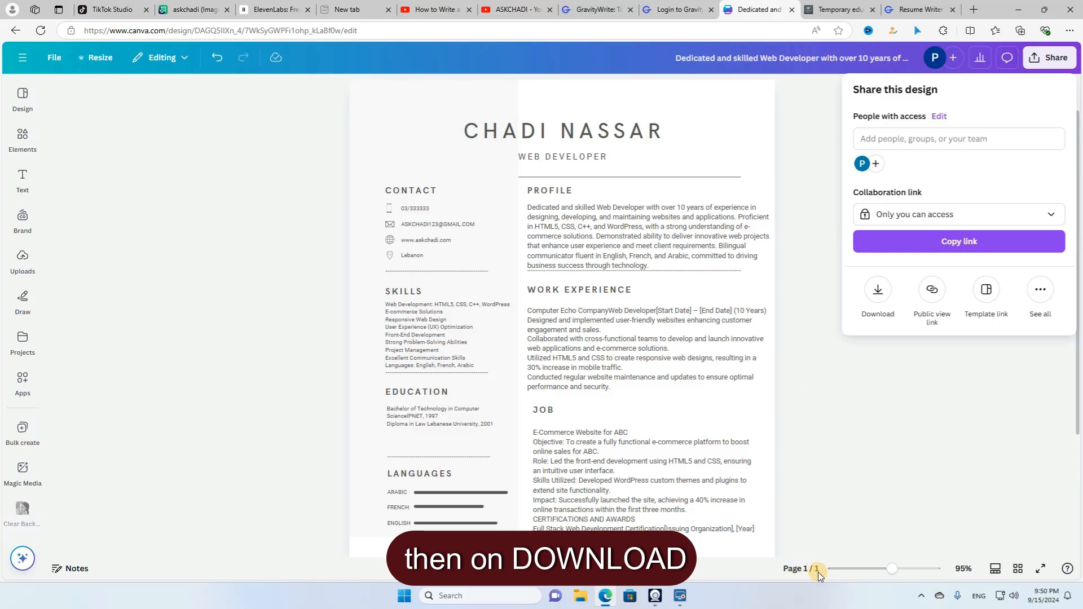
click(885, 302)
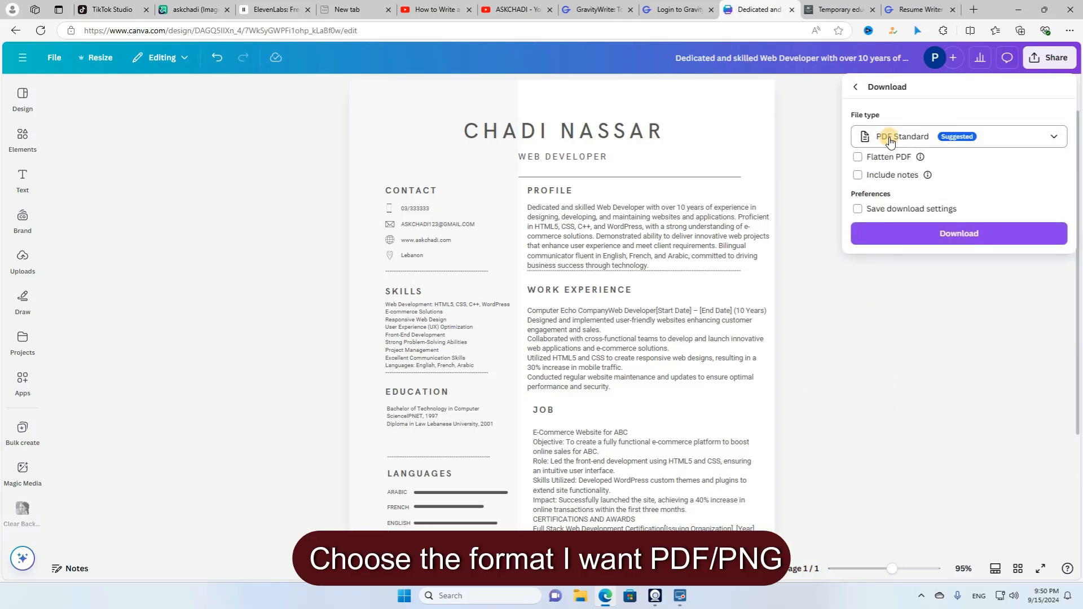
click(918, 140)
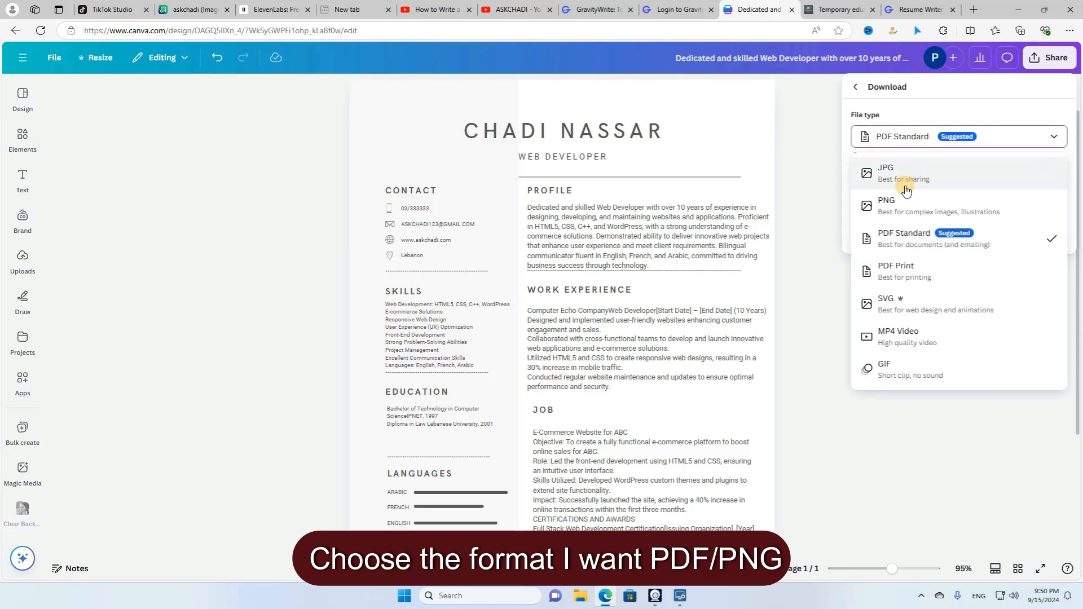
click(897, 207)
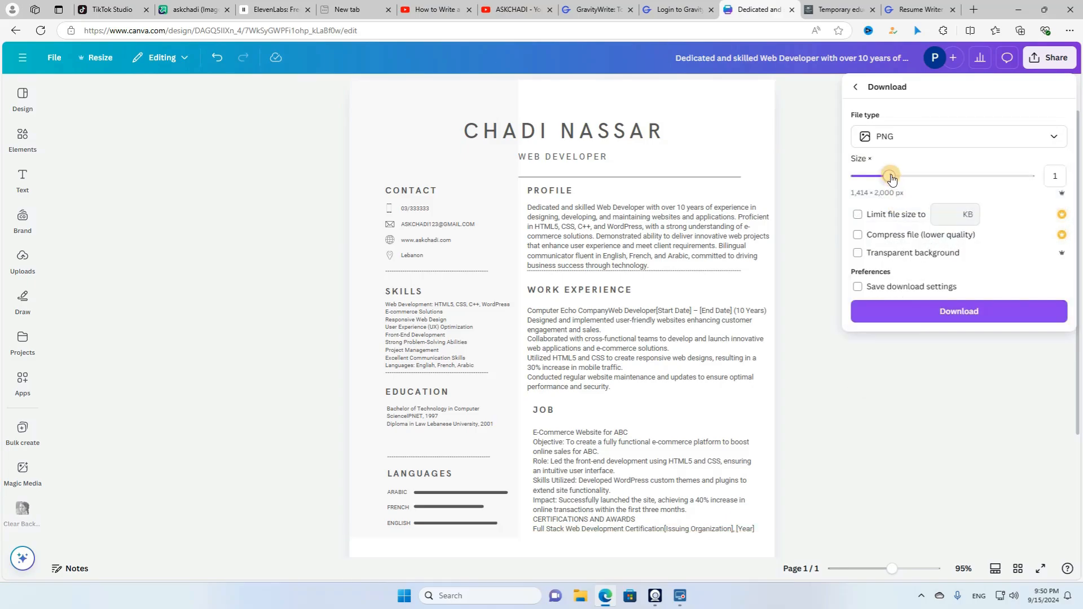
drag(890, 176, 1030, 177)
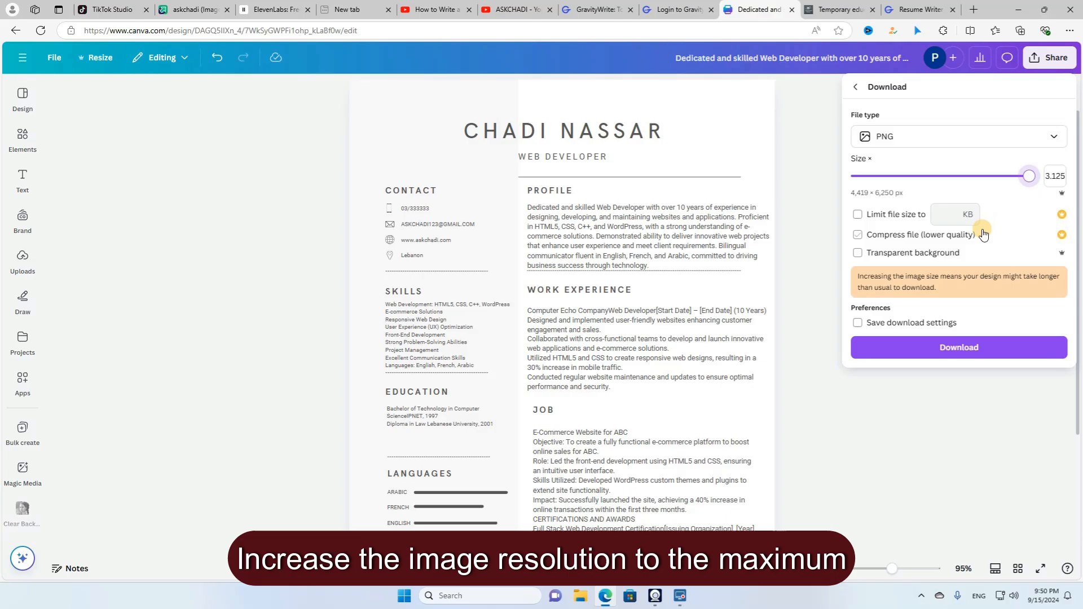
- Download the PNG resume and maximize the image viewer displaying it
click(961, 348)
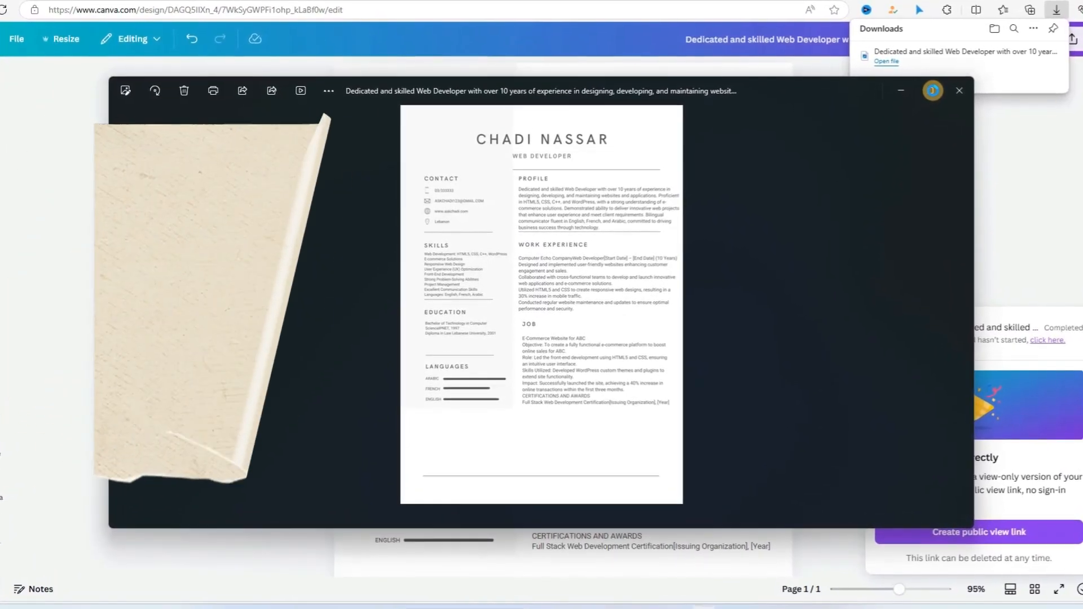
mouse_move(939, 86)
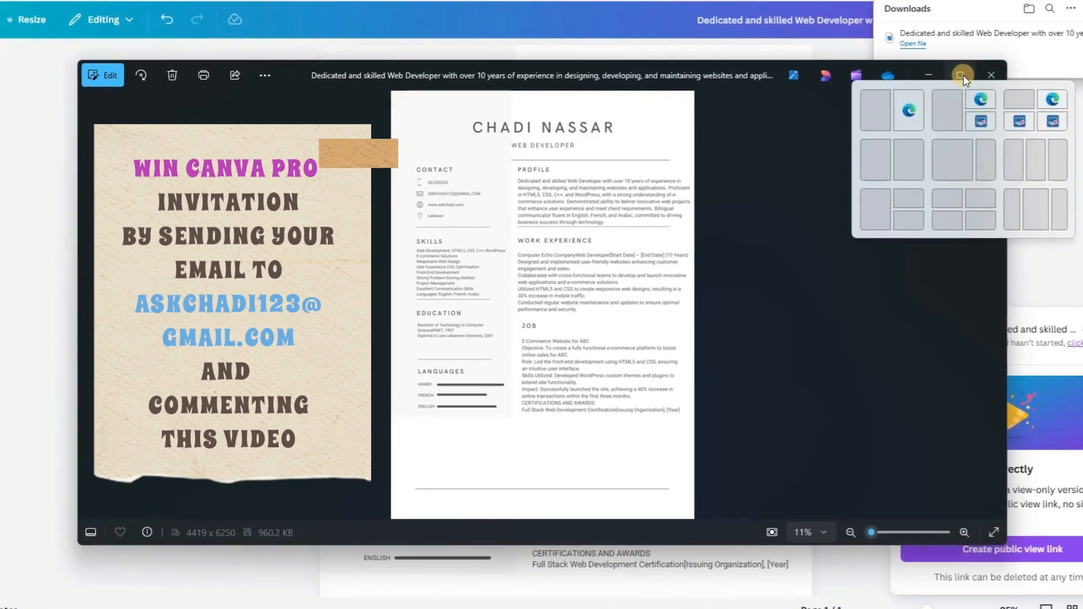
click(970, 70)
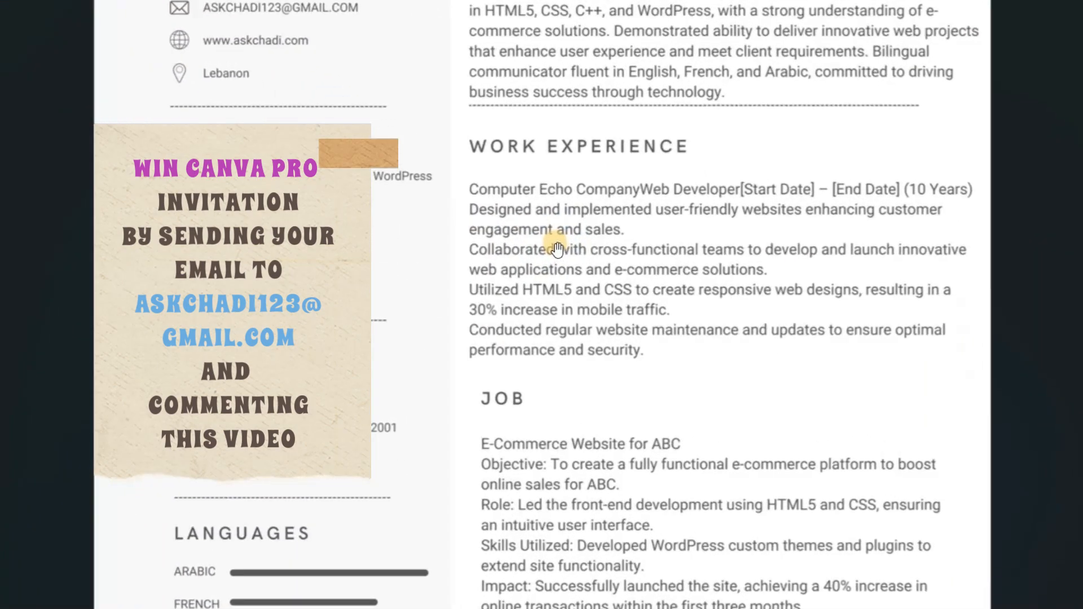